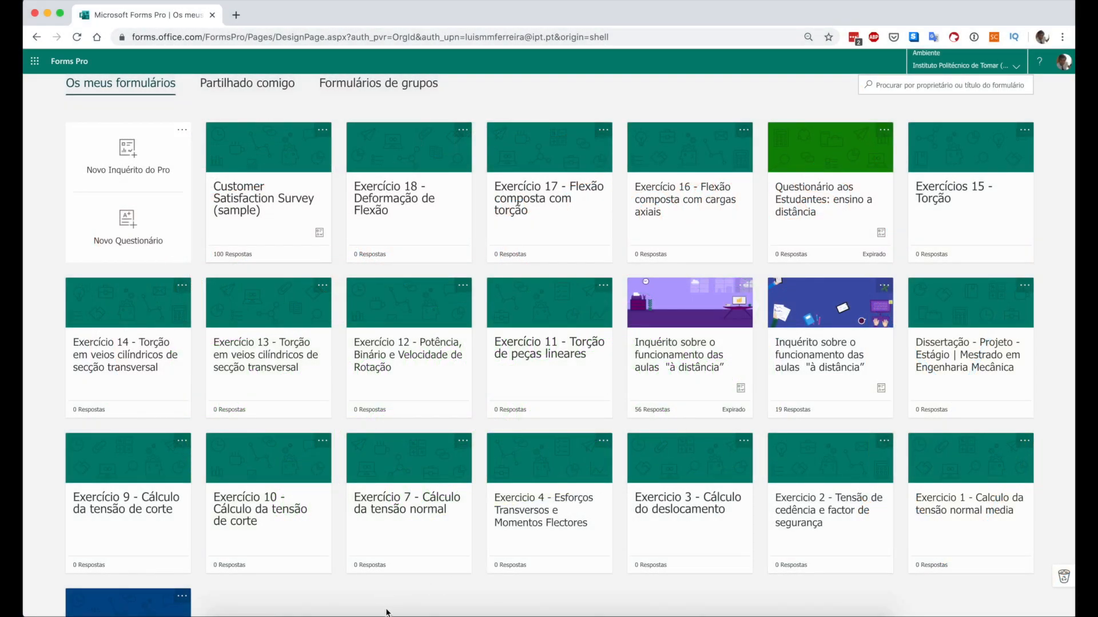
- Switch to Microsoft Teams, open the Exercício 17 assignment in student view, and display its attached form
scroll(382, 594, "up", 1)
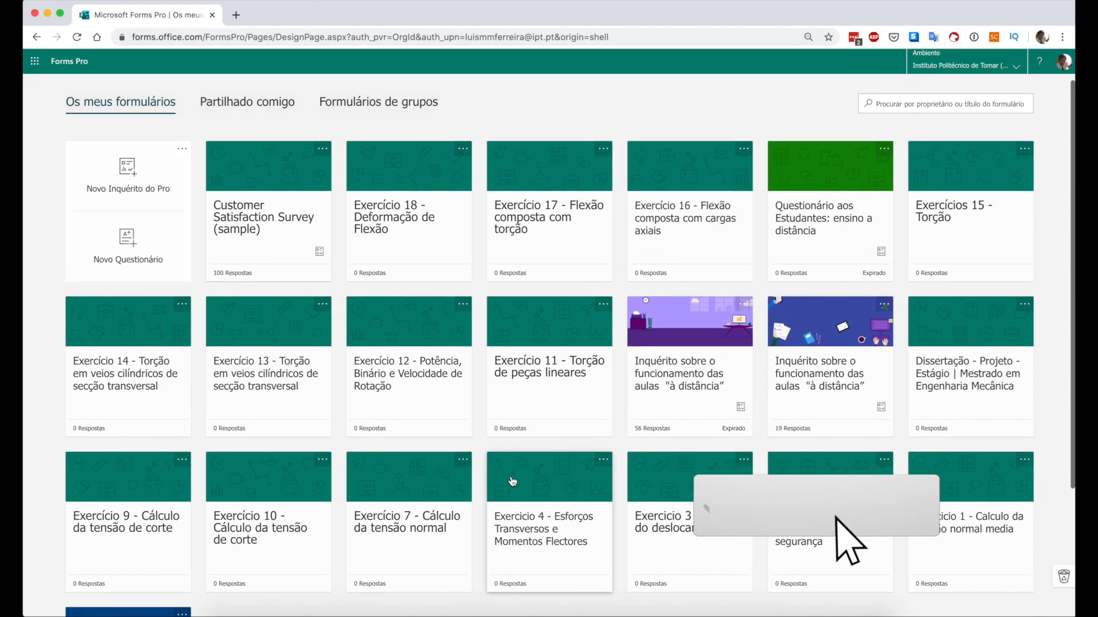
scroll(515, 495, "down", 2)
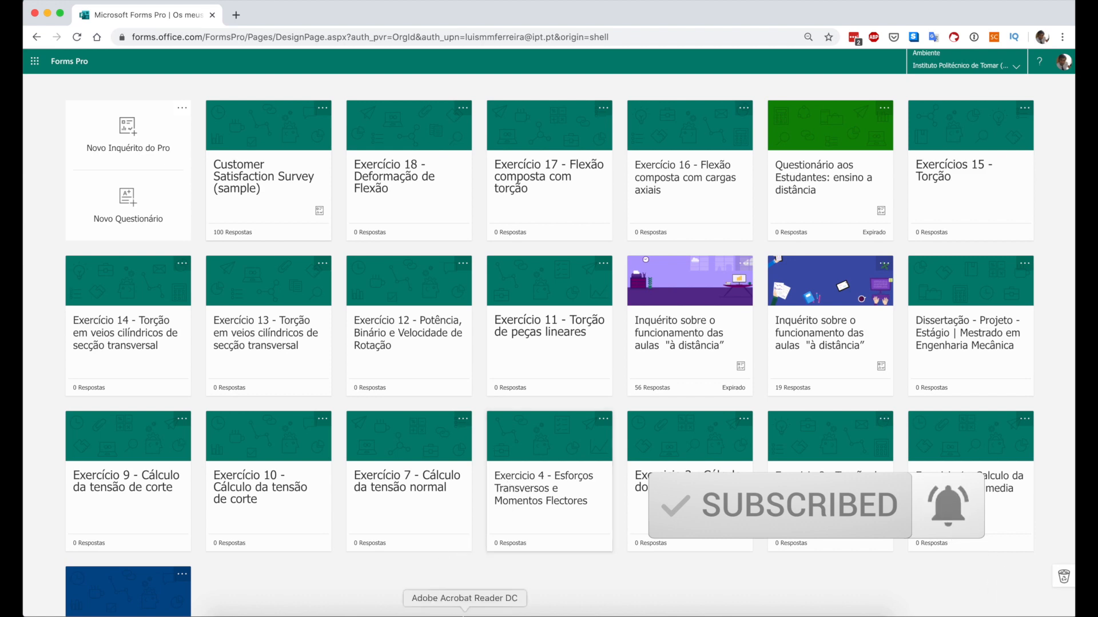
left_click(504, 613)
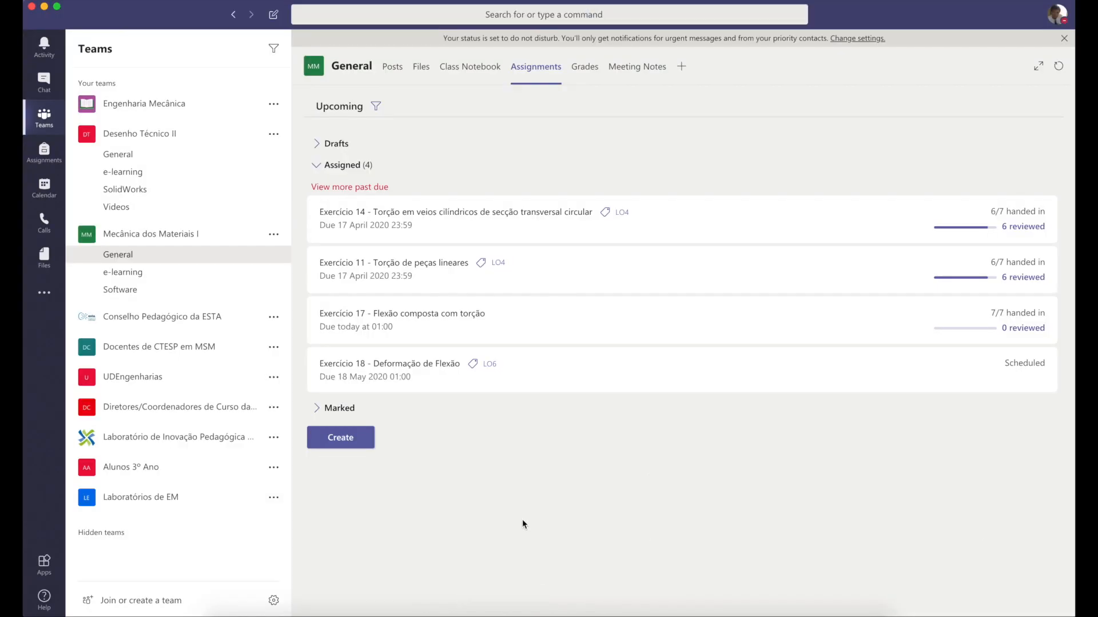
left_click(446, 328)
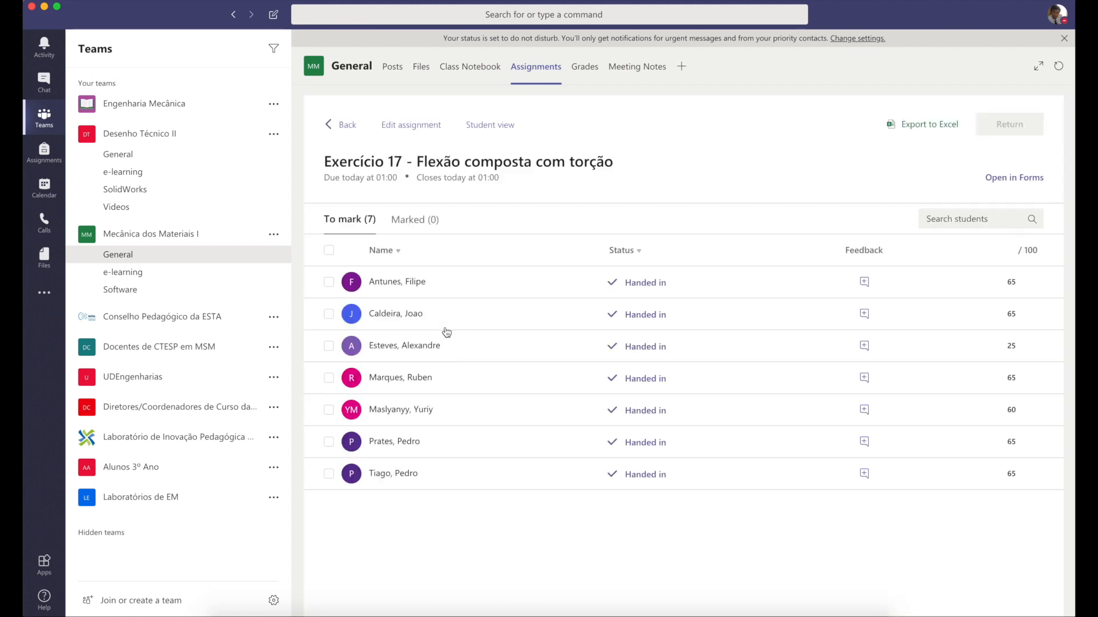
left_click(506, 129)
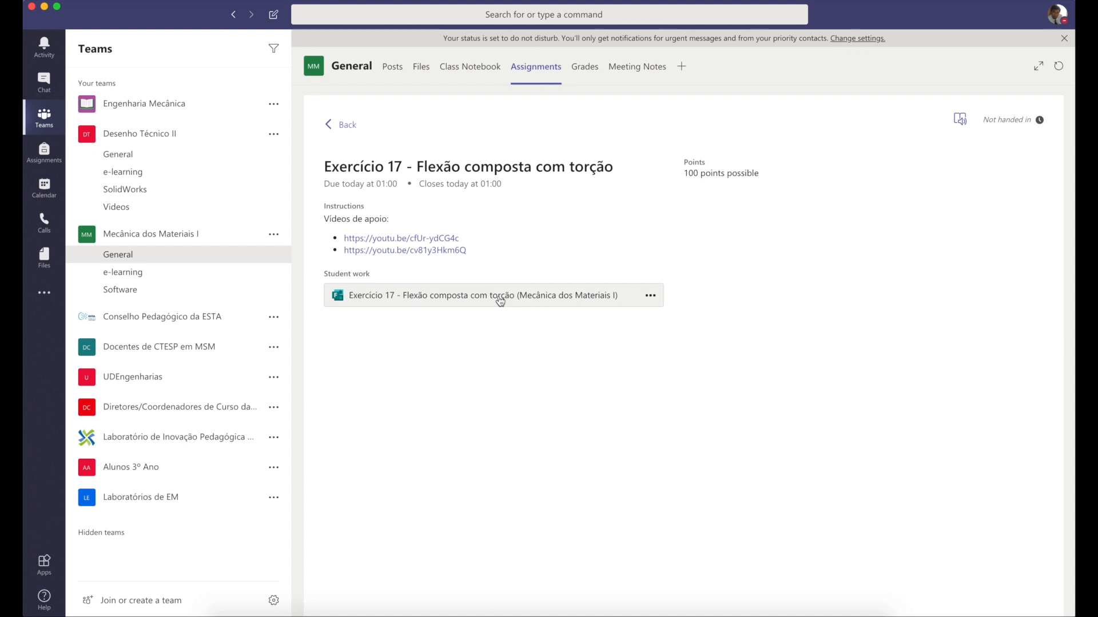
left_click(466, 302)
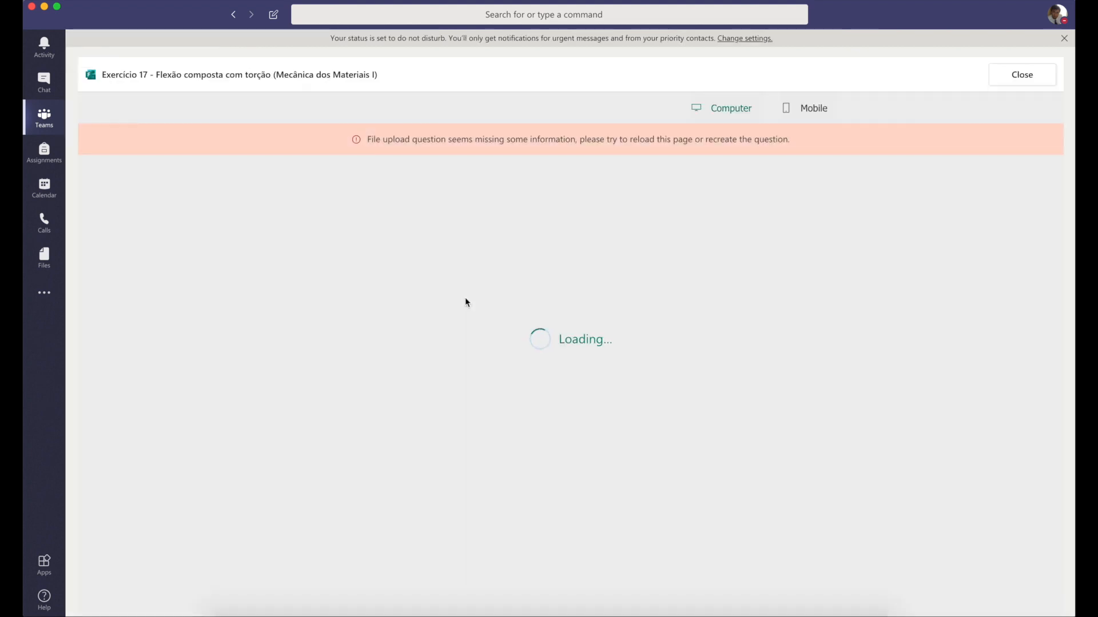
- Highlight the file upload error message above the Exercício 17 form and close the form preview
left_click_drag(367, 139, 785, 139)
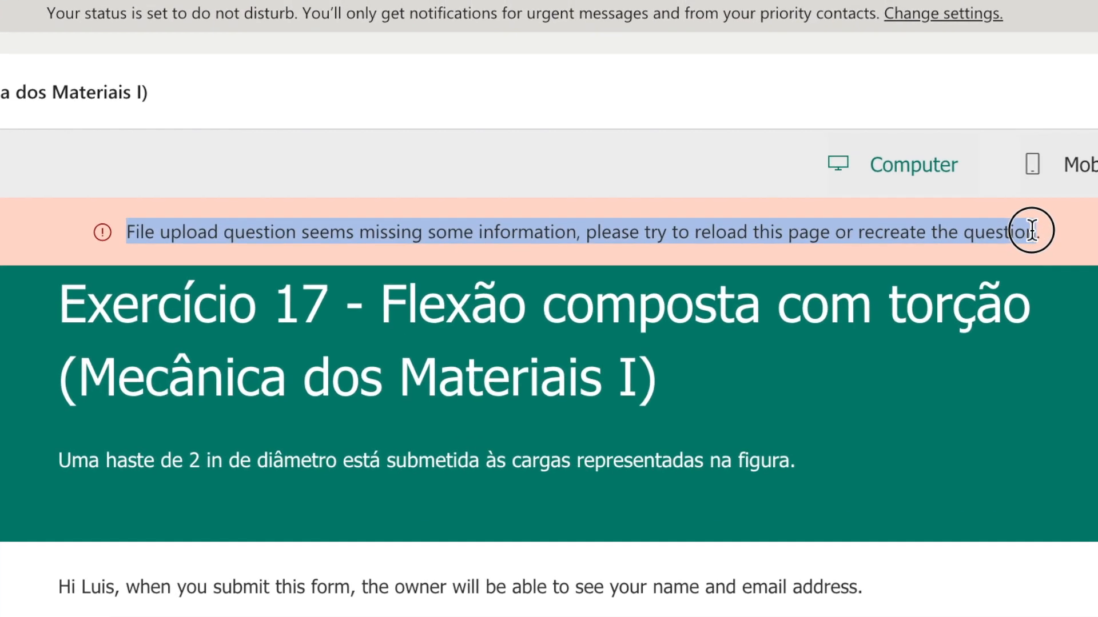
left_click_drag(1032, 230, 1047, 231)
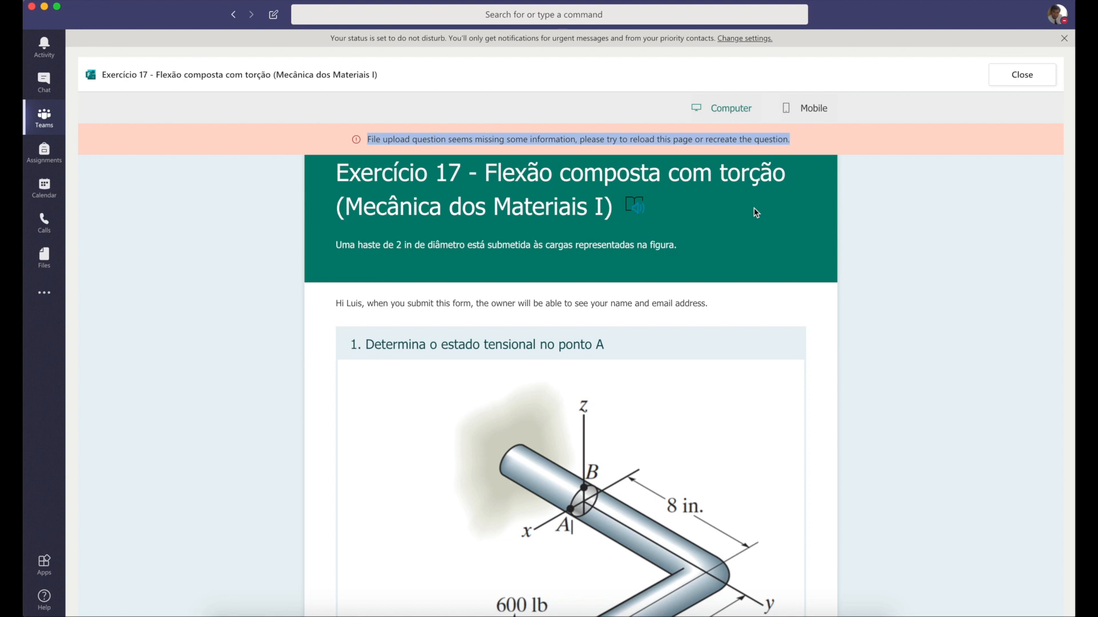
left_click(1000, 83)
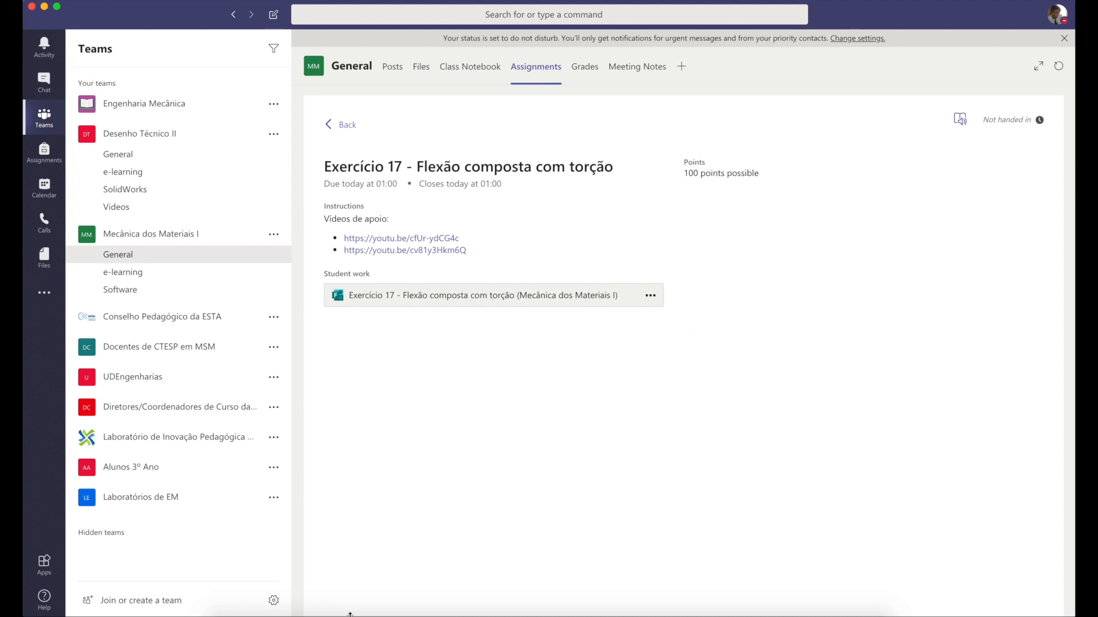
- Switch to Forms Pro in Google Chrome and create a new quiz
left_click(324, 612)
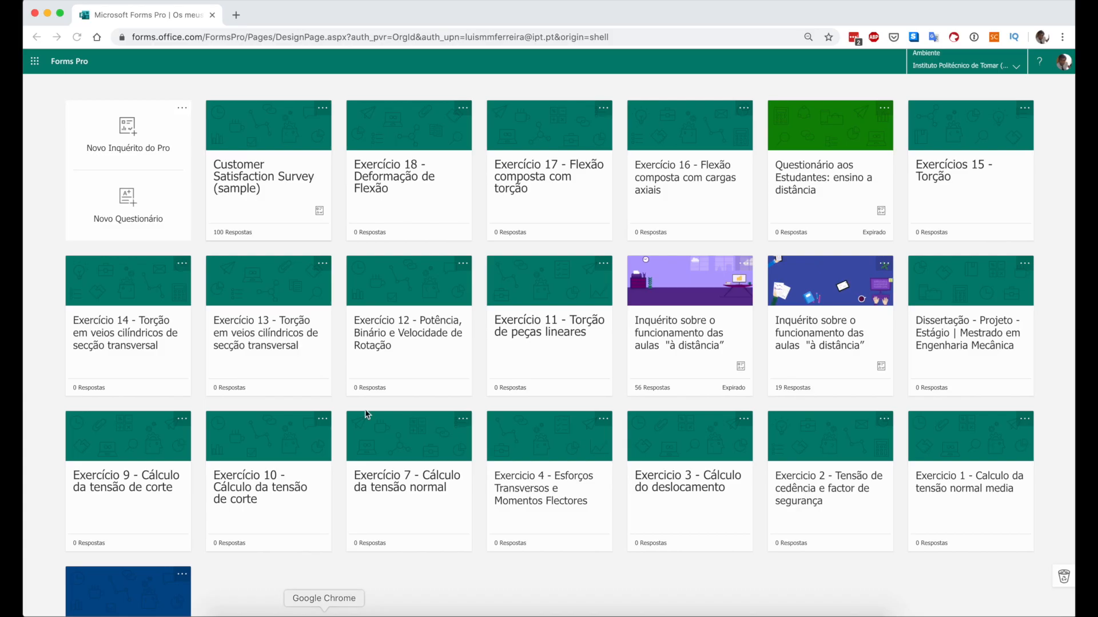
left_click(150, 219)
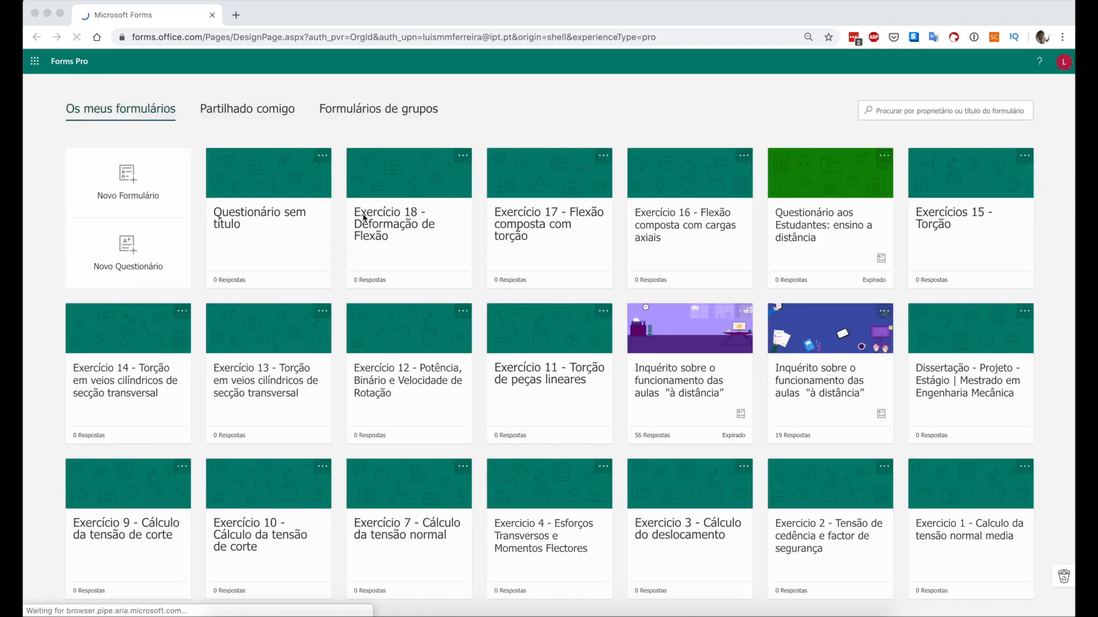
scroll(275, 253, "up", 5)
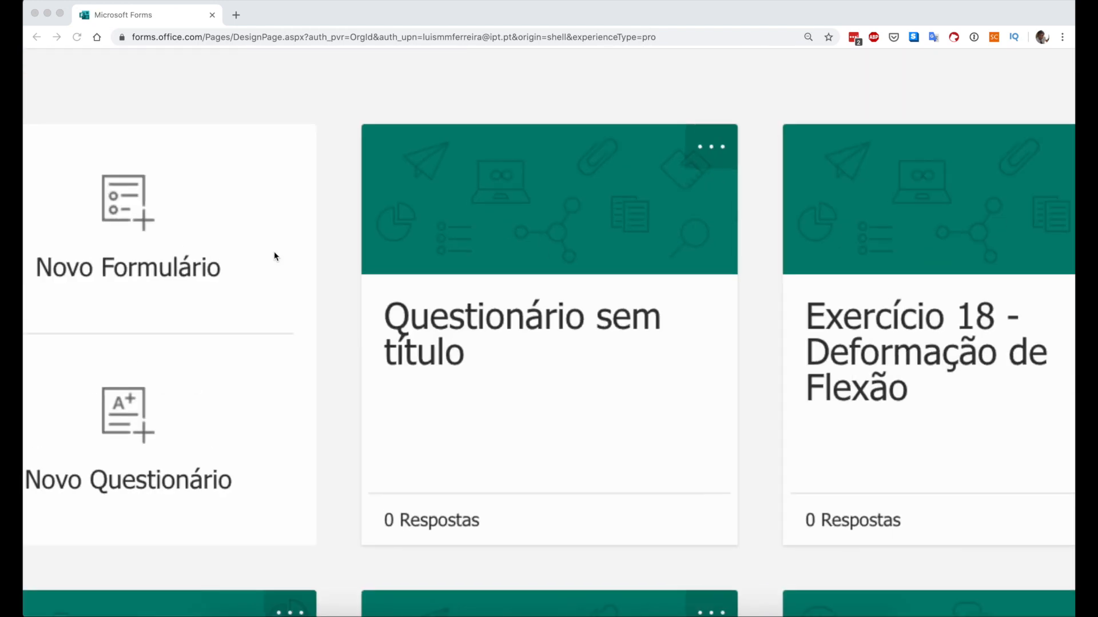
left_click(588, 350)
- Add a file upload question to the quiz, accept the OneDrive folder creation, and word the question "Pergunta exemplo"
left_click(358, 271)
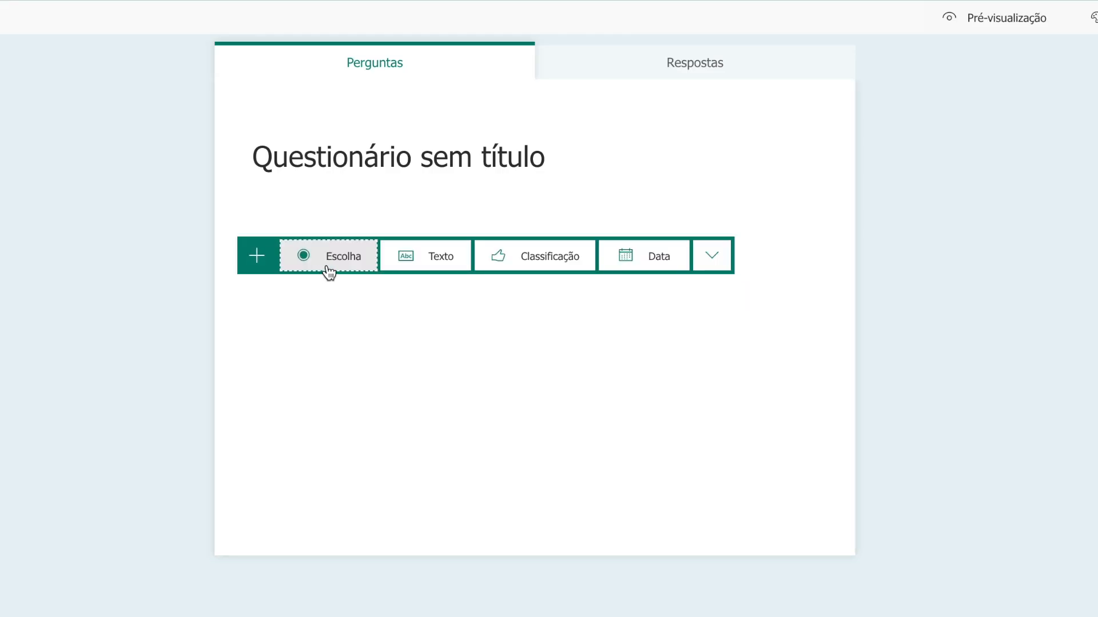
left_click(709, 263)
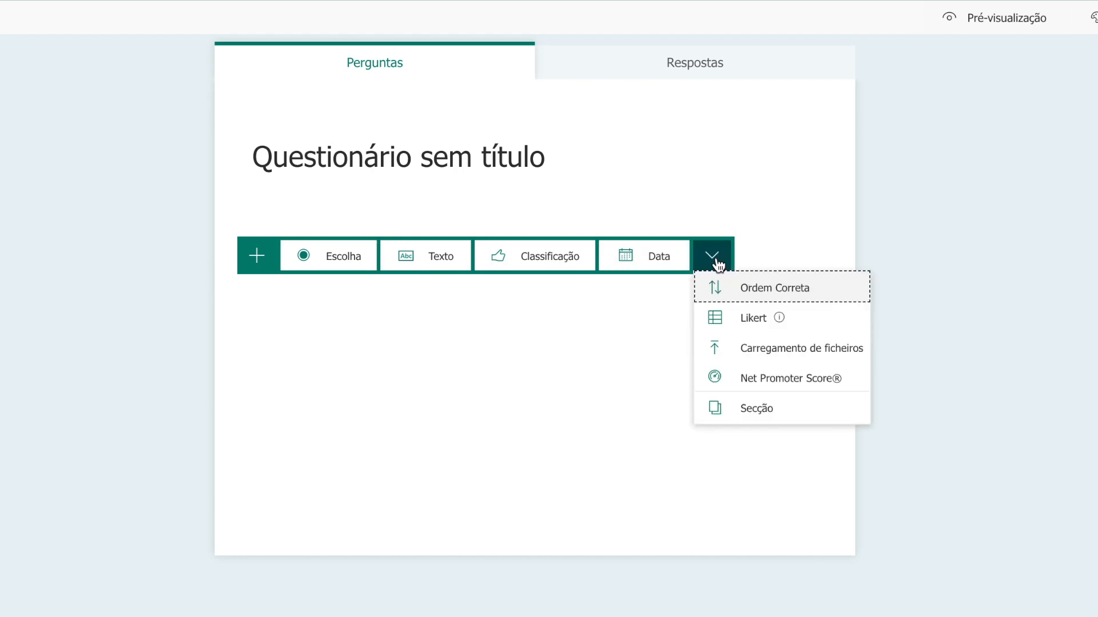
left_click(765, 348)
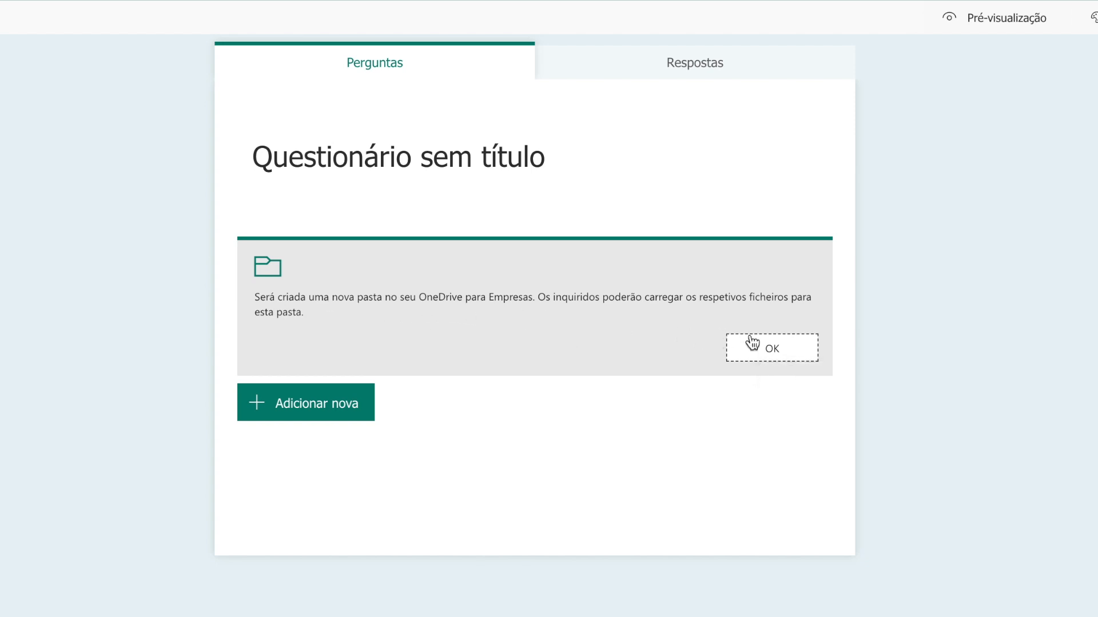
left_click(767, 350)
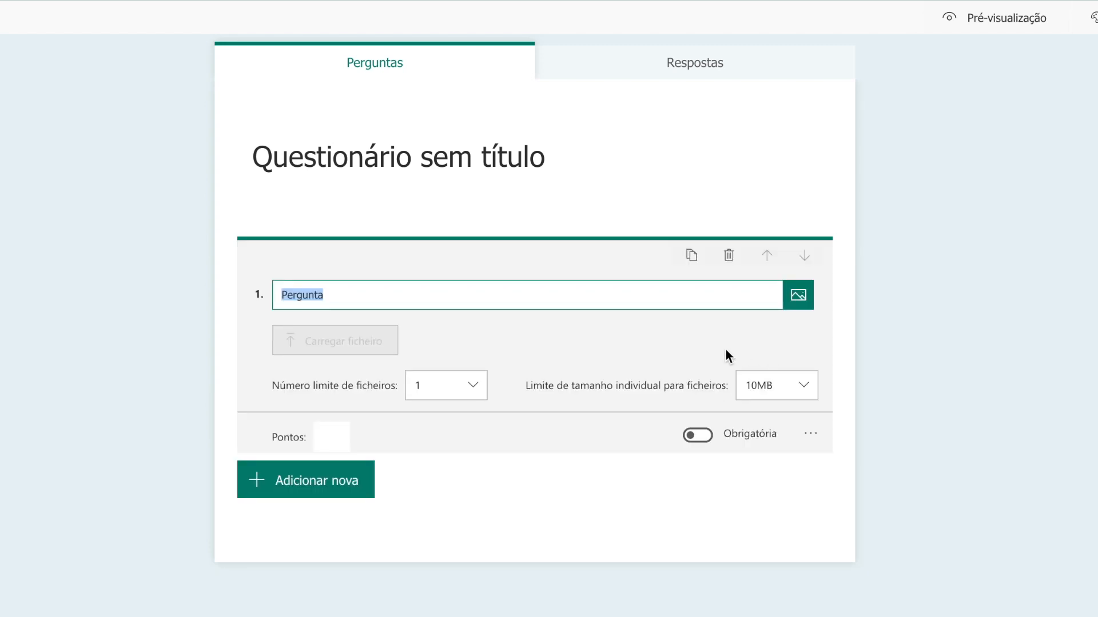
left_click(448, 295)
type("exemplo")
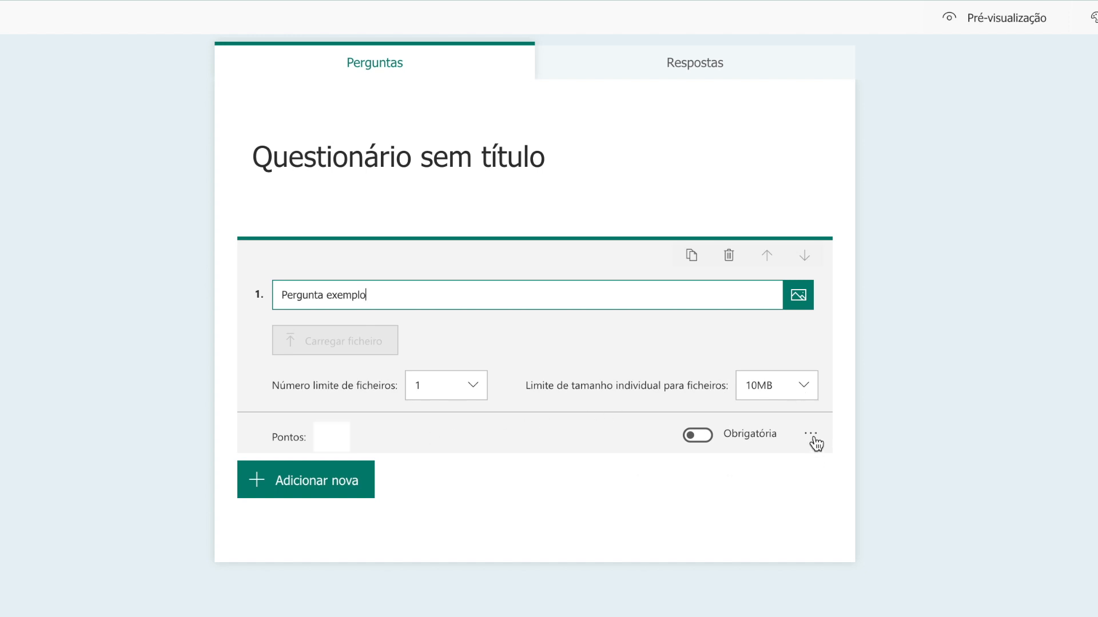
- Change the quiz title to "Questionário de exemplo"
left_click(436, 135)
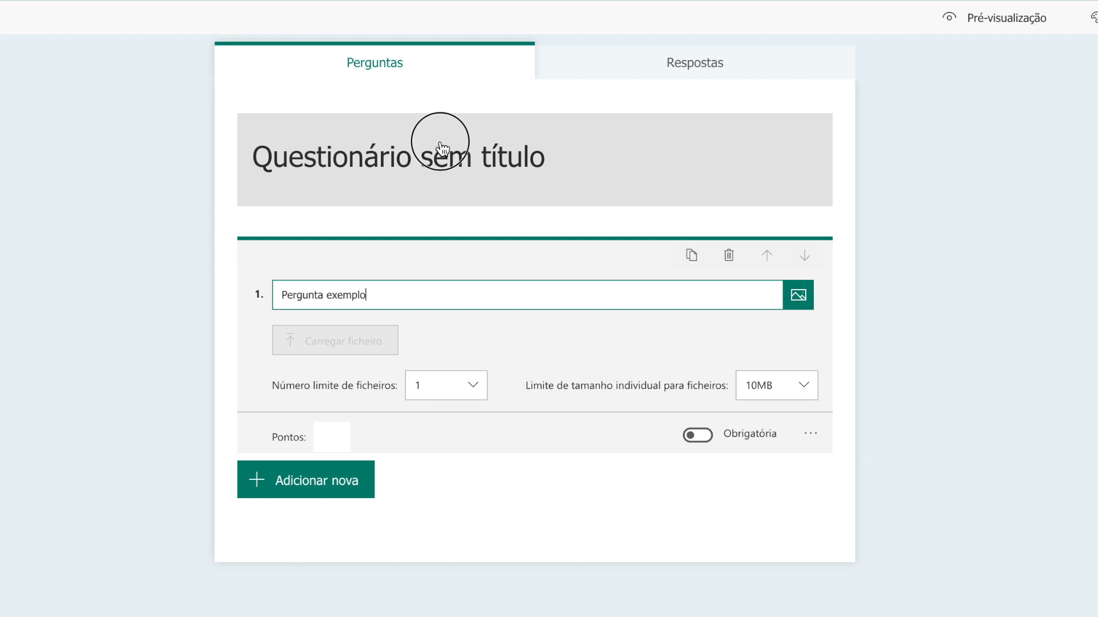
left_click(461, 141)
left_click_drag(462, 141, 242, 137)
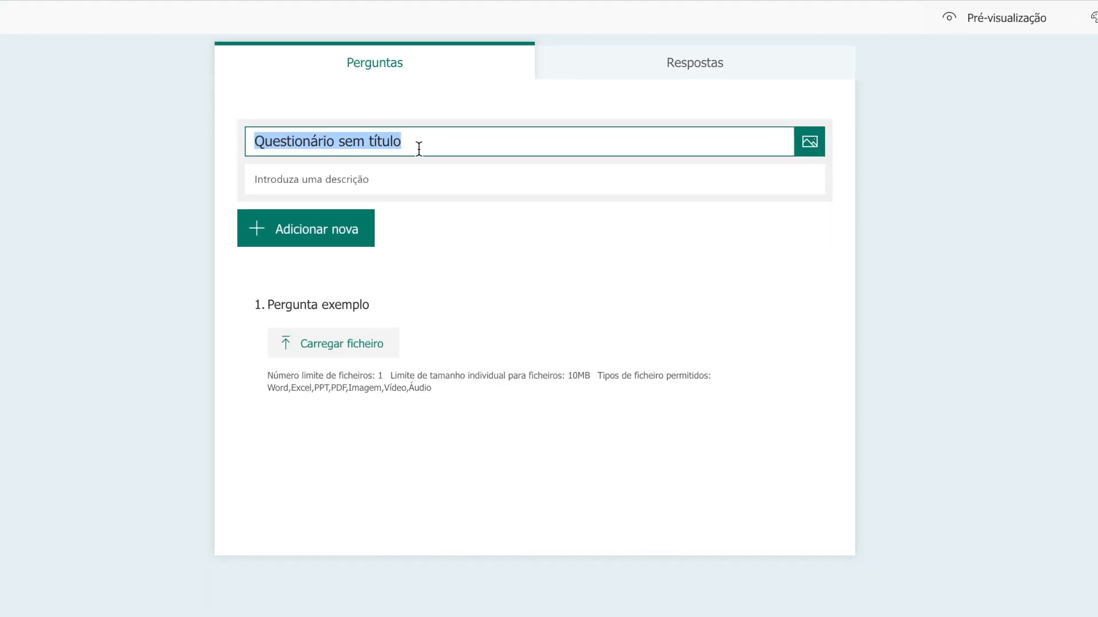
left_click(361, 142)
left_click_drag(340, 142, 473, 144)
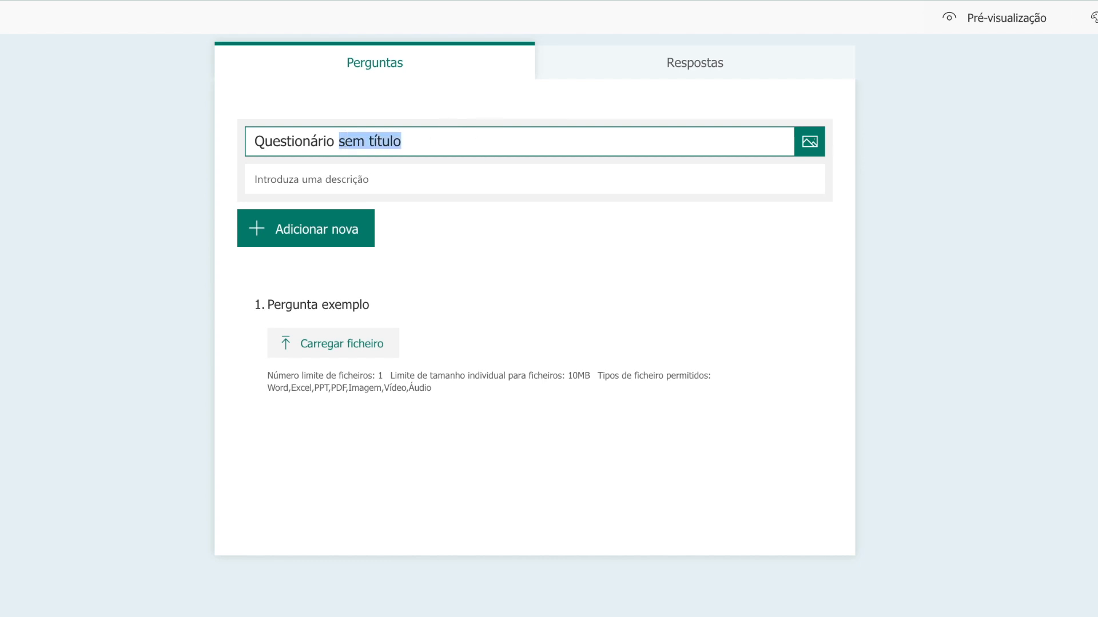
type("de exemplo")
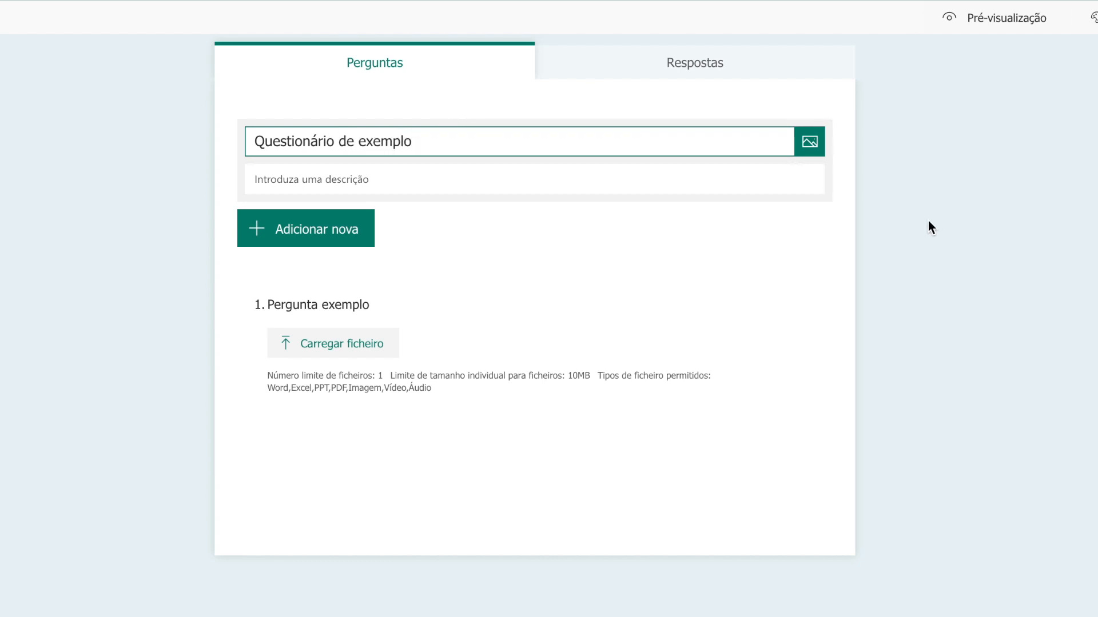
left_click(930, 221)
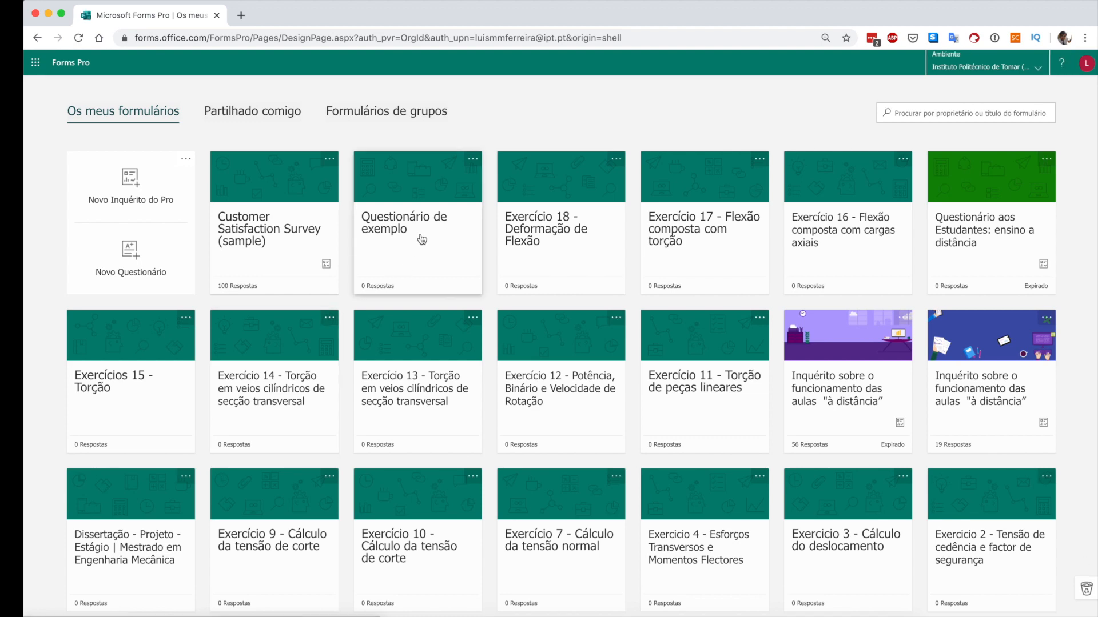
- Switch to Microsoft Teams and return to the assignments list of the Mecânica dos Materiais I team
scroll(422, 240, "up", 5)
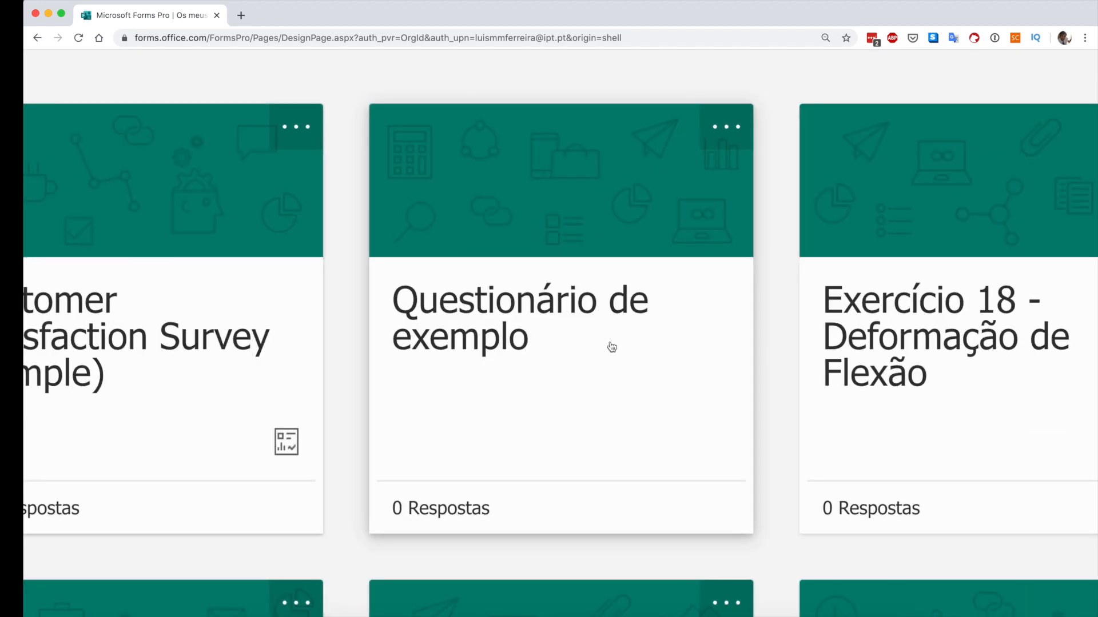
scroll(612, 347, "down", 5)
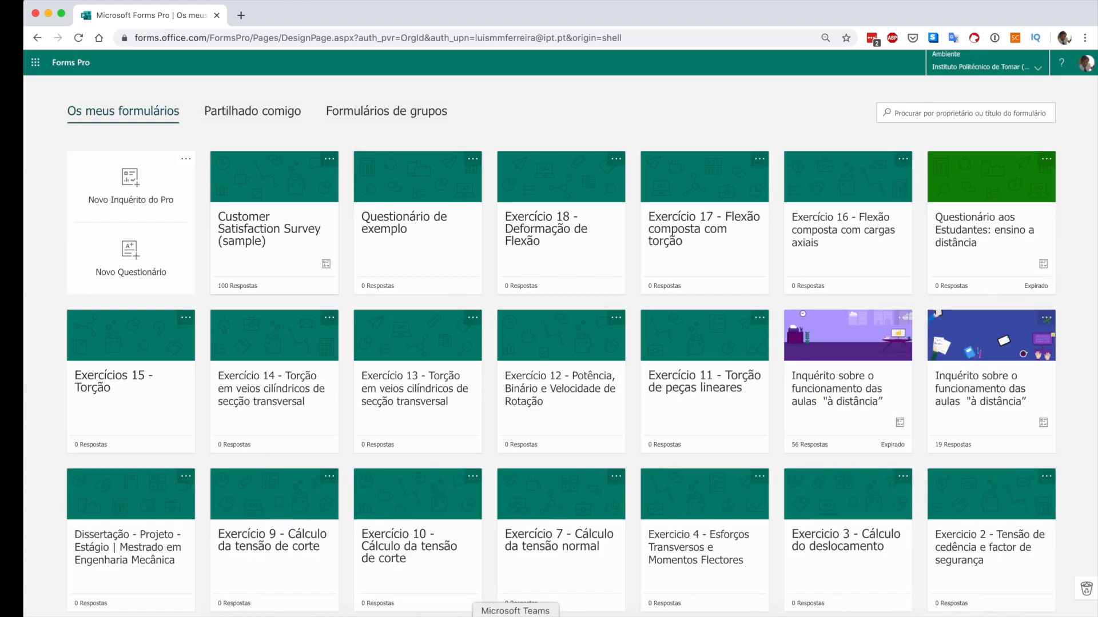
left_click(515, 616)
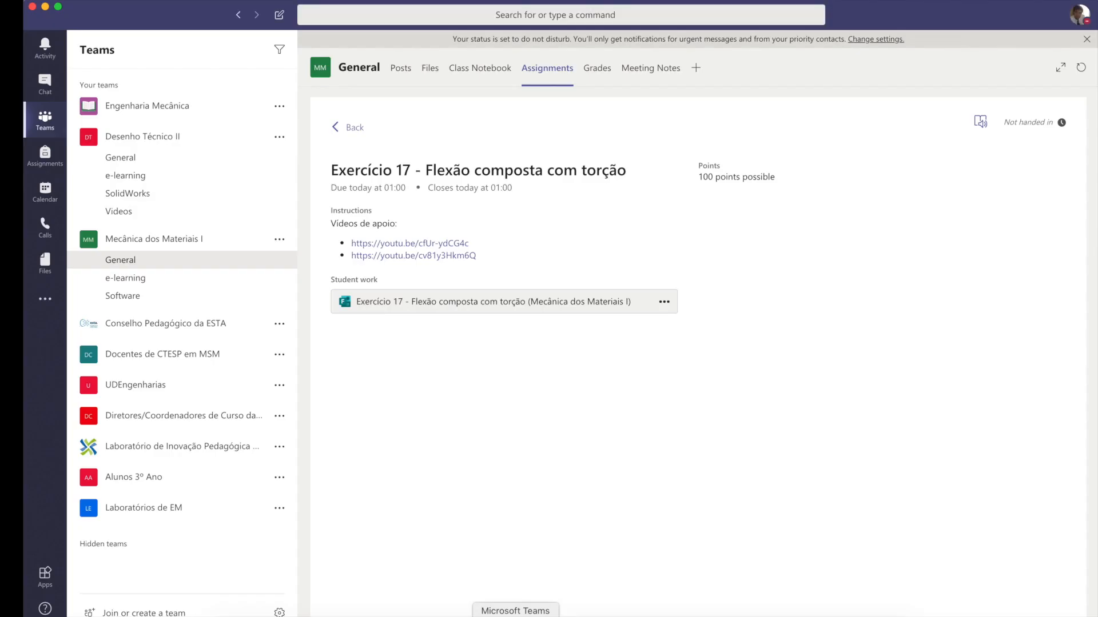
left_click(598, 70)
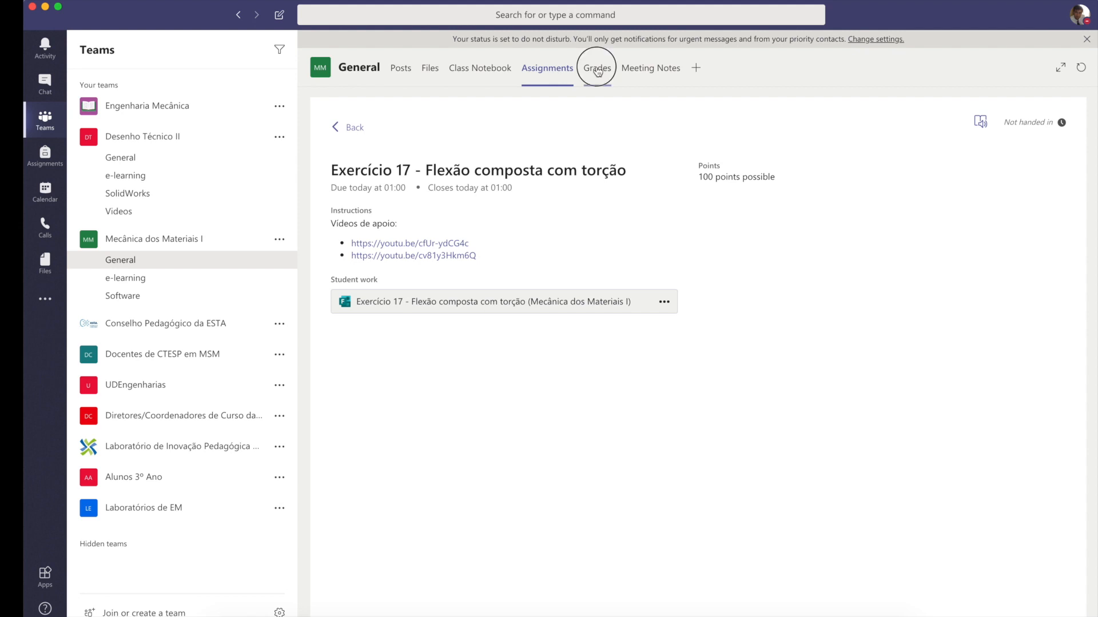
left_click(561, 71)
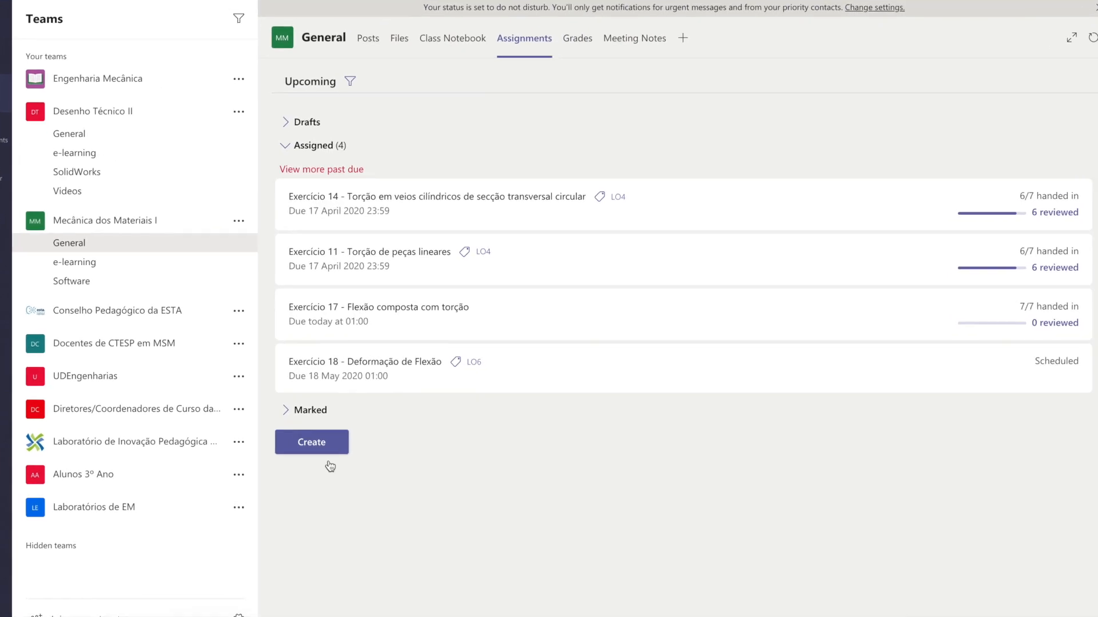
- Create a quiz assignment from the Questionário de exemplo form and save it as a draft
left_click(364, 453)
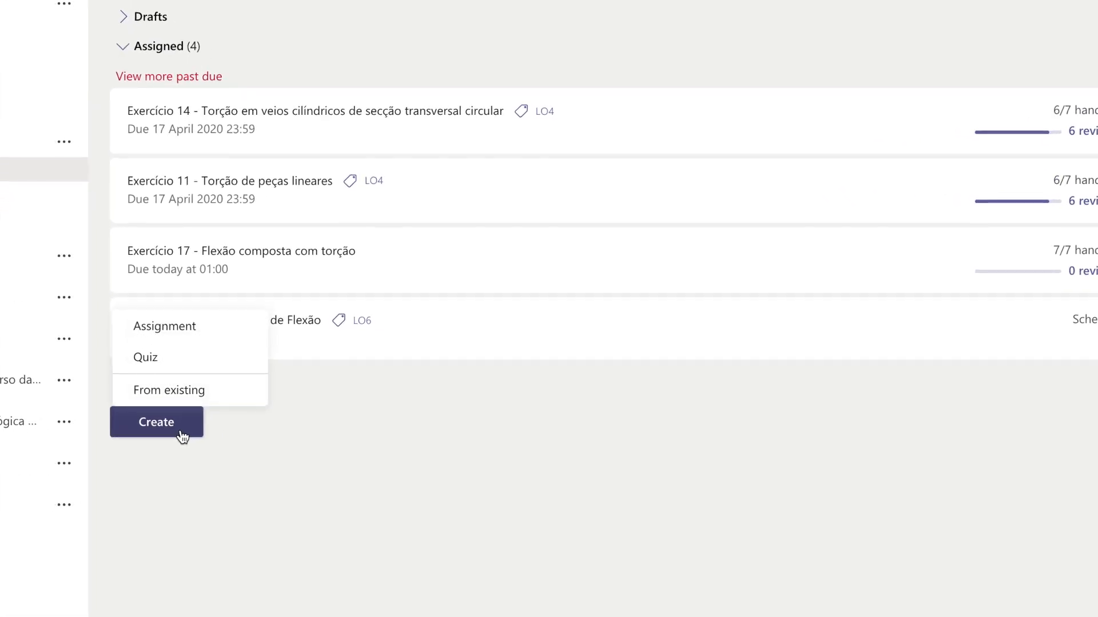
left_click(194, 371)
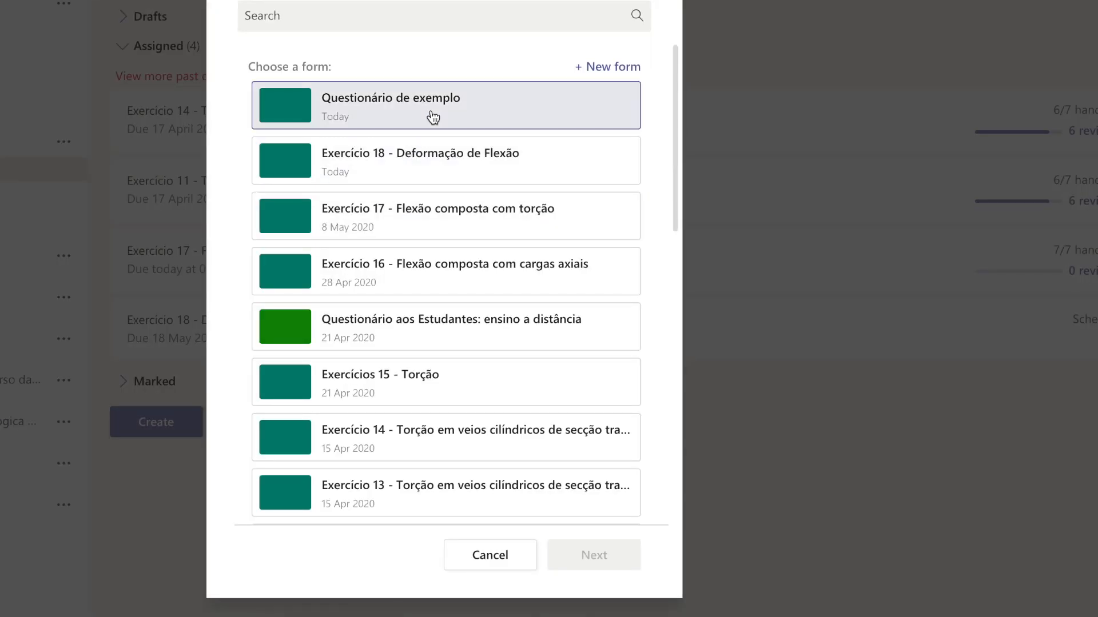
left_click(433, 117)
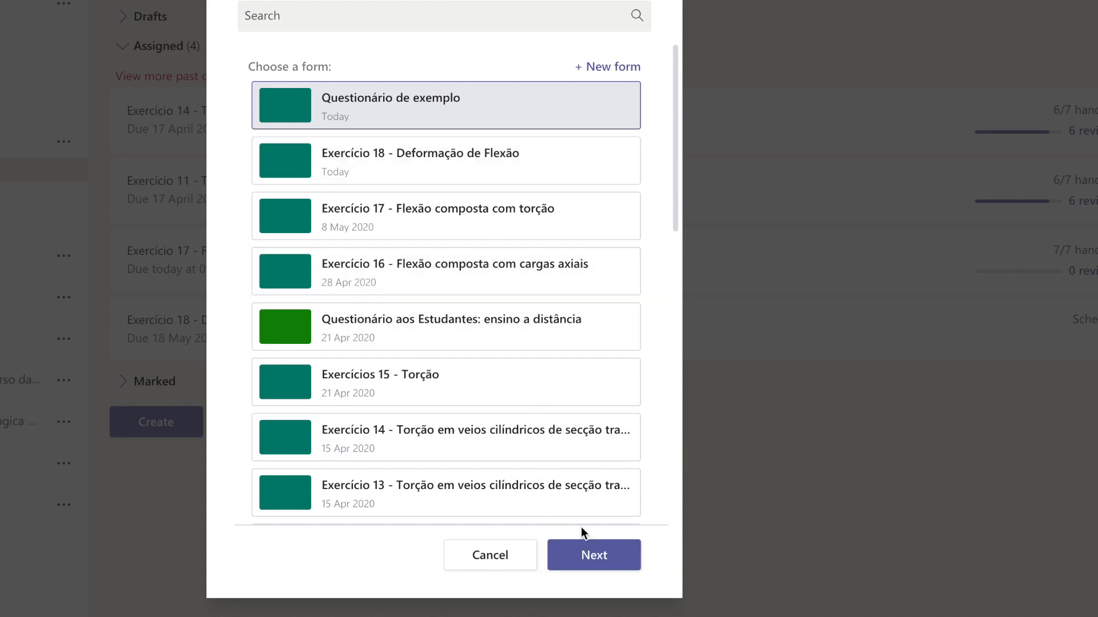
left_click(594, 555)
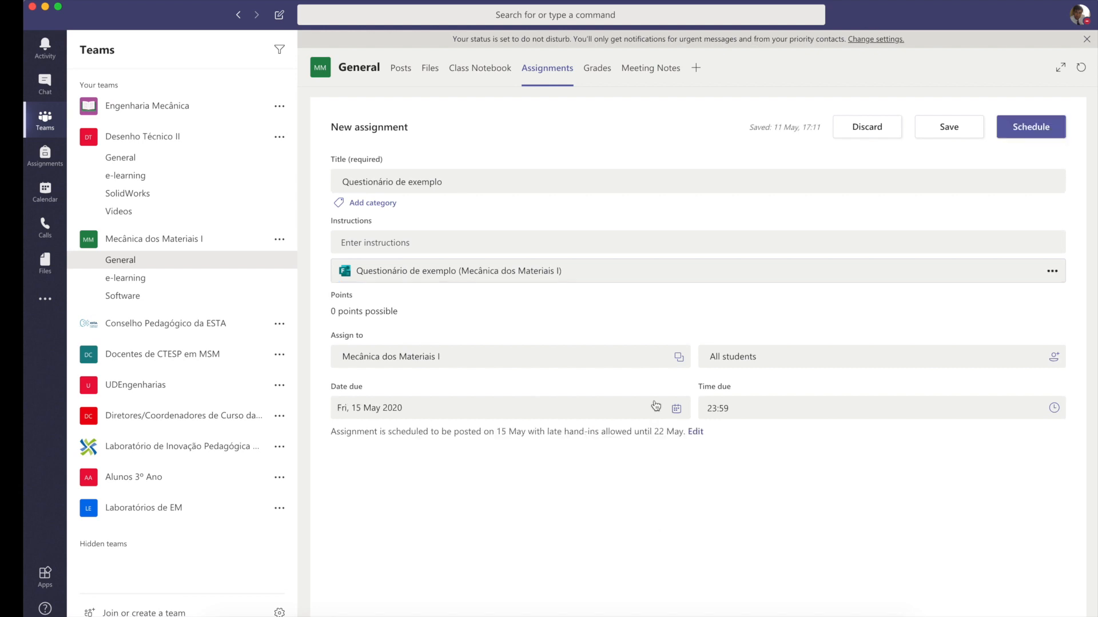
left_click(944, 127)
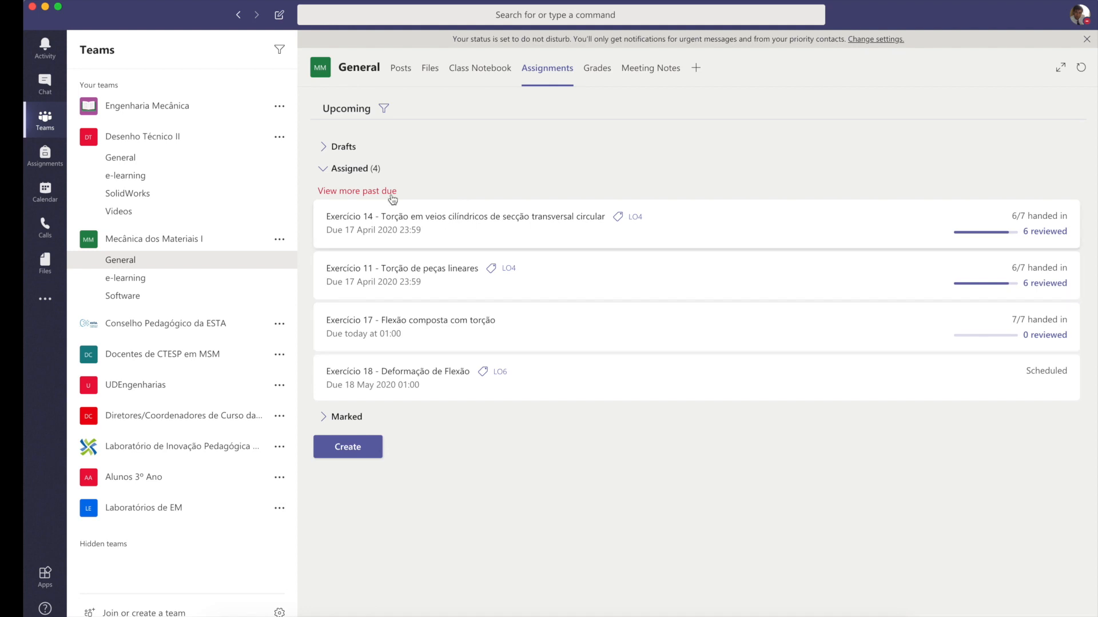
- Reopen the Questionário de exemplo draft assignment and preview its attached form
left_click(345, 150)
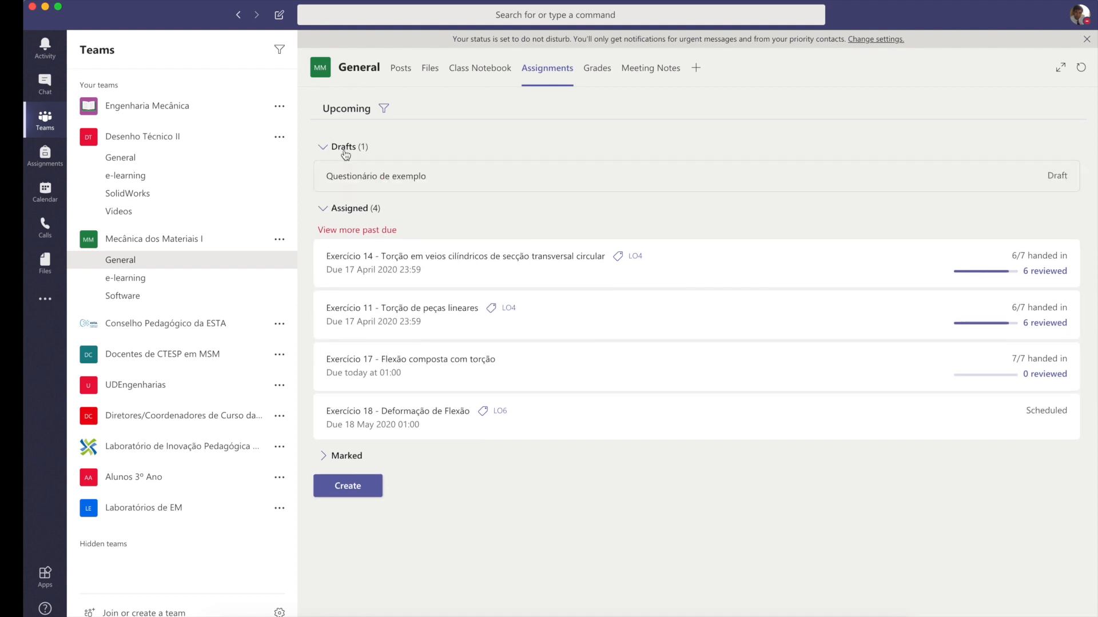
left_click(378, 183)
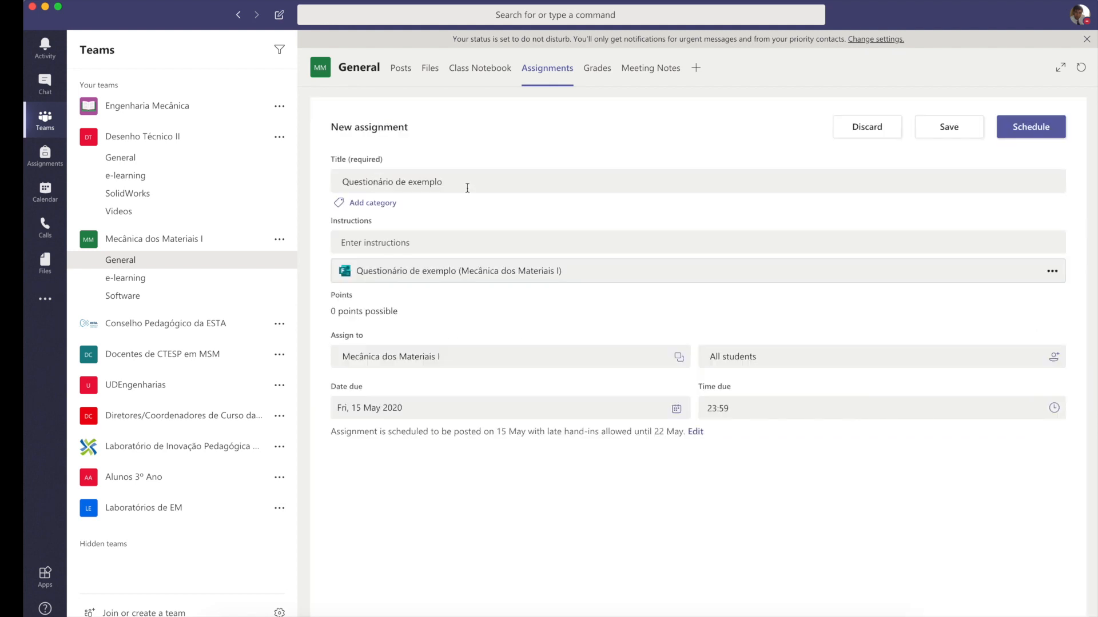
left_click(466, 276)
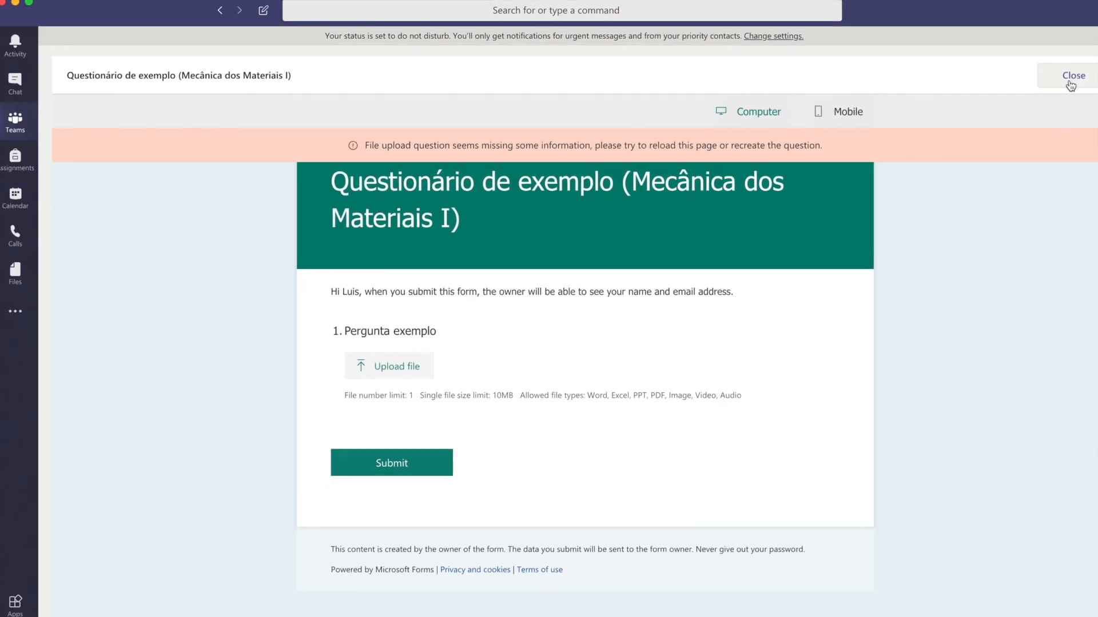
- Close the form preview, switch to Forms Pro in the browser, and open the Mecânica dos Materiais I group copy of Questionário de exemplo
left_click(1070, 83)
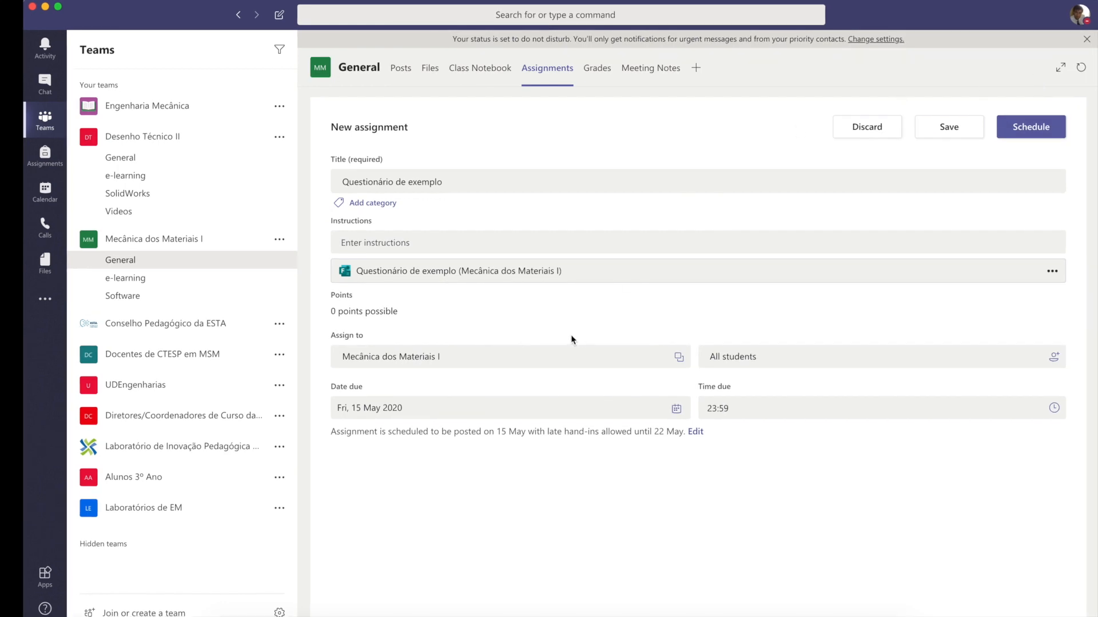
left_click(330, 615)
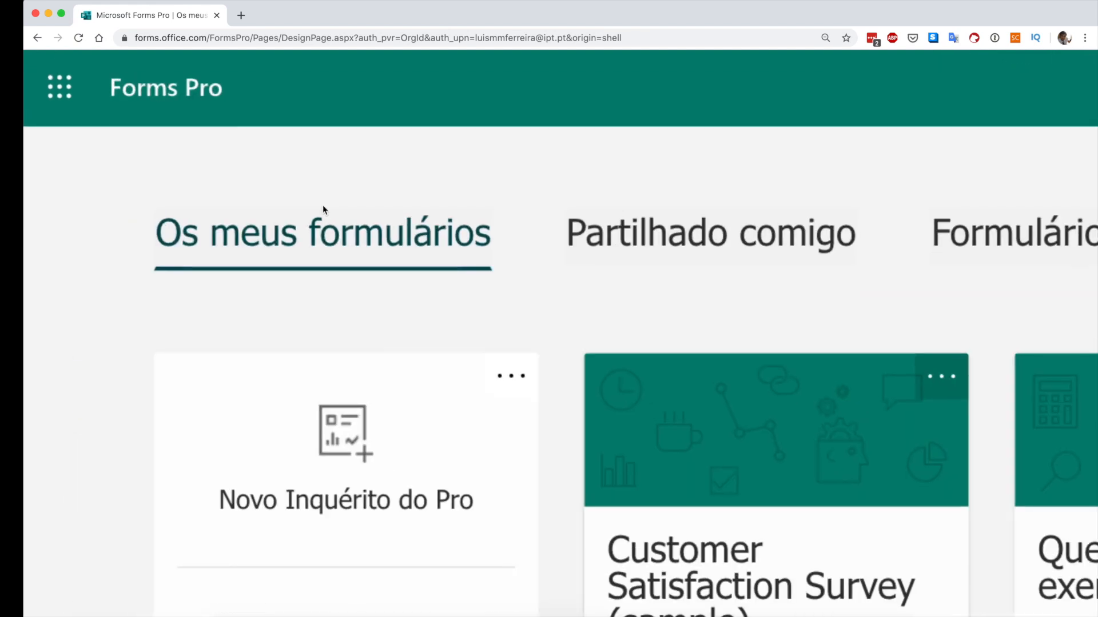
scroll(384, 242, "down", 5)
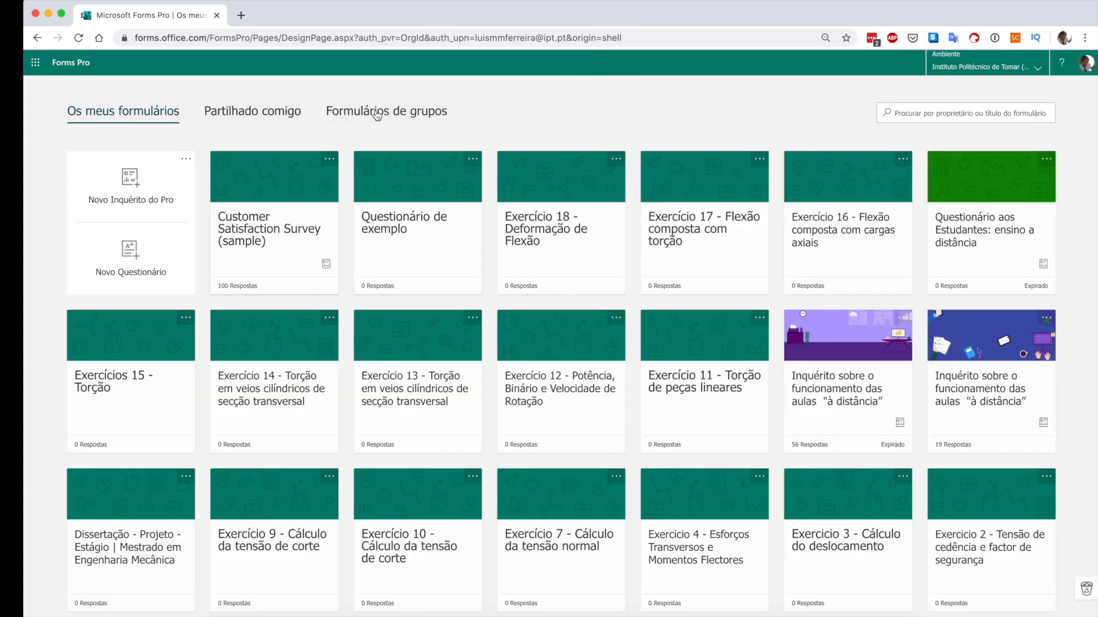
scroll(436, 140, "up", 5)
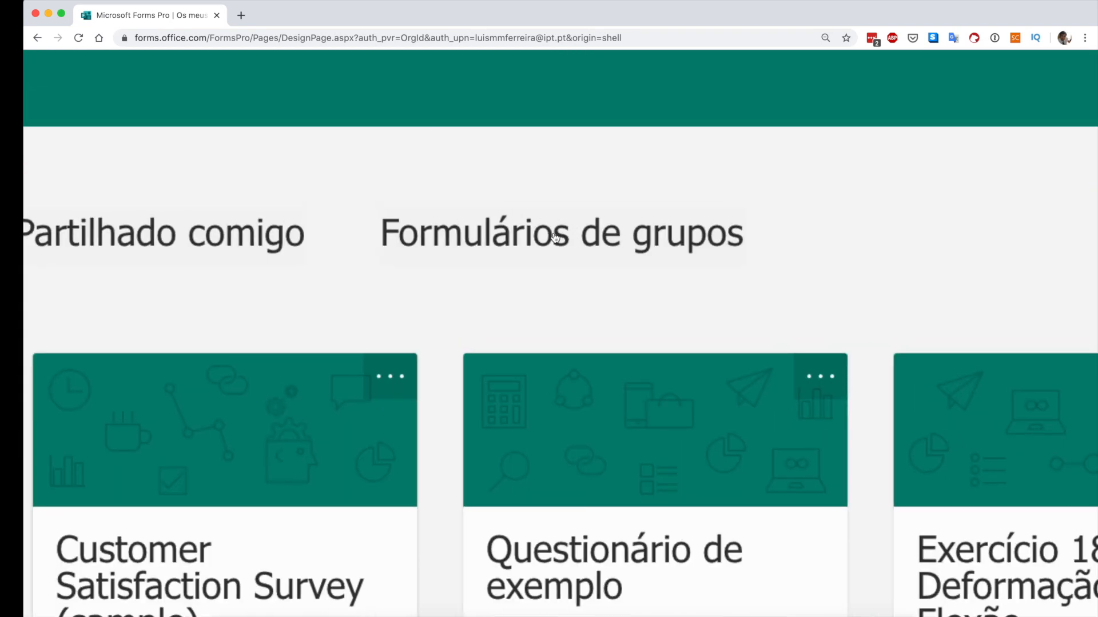
left_click(555, 237)
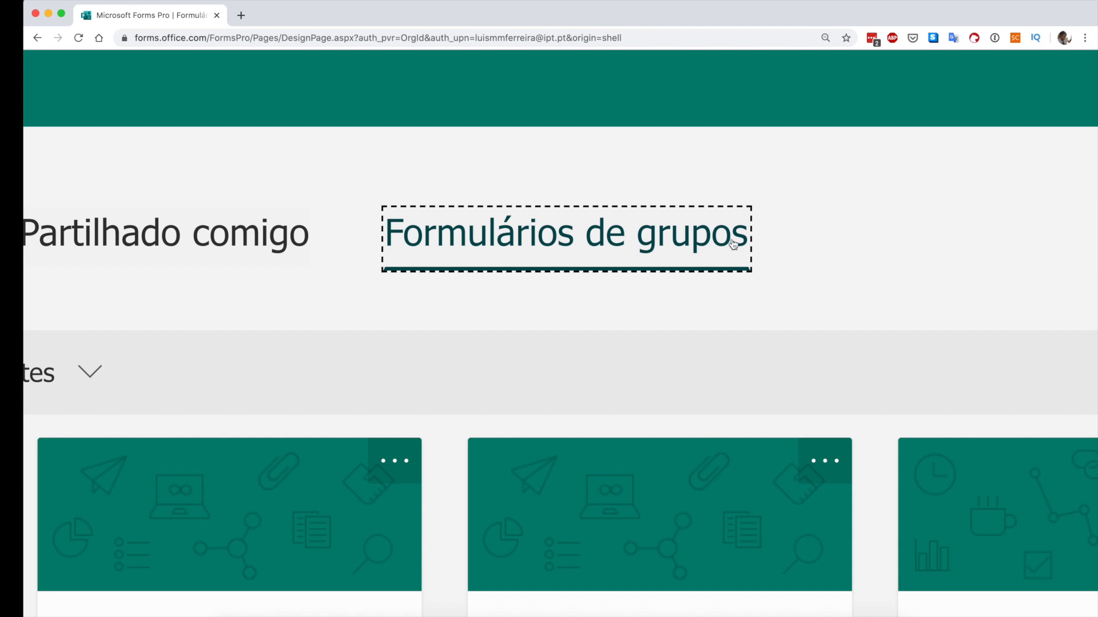
scroll(564, 240, "down", 5)
left_click(199, 153)
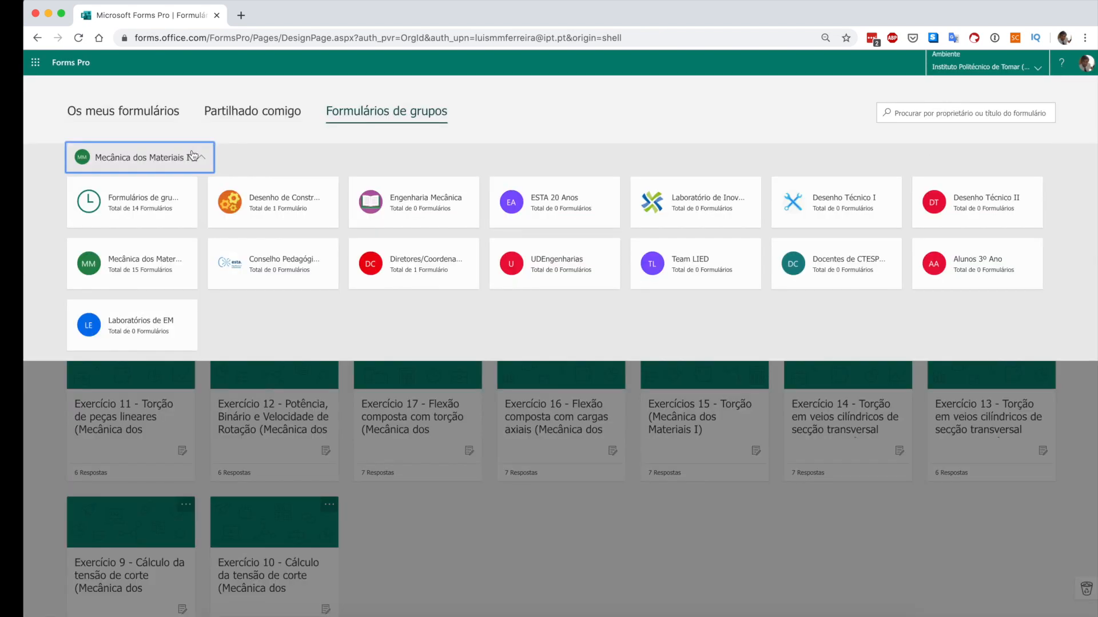
left_click(190, 160)
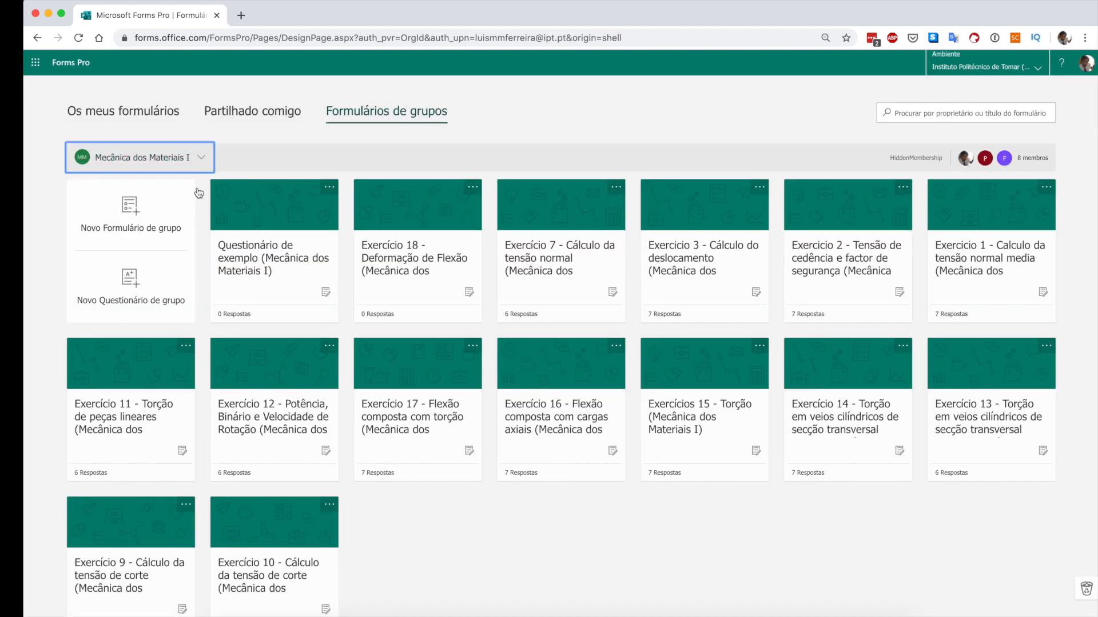
left_click(263, 267)
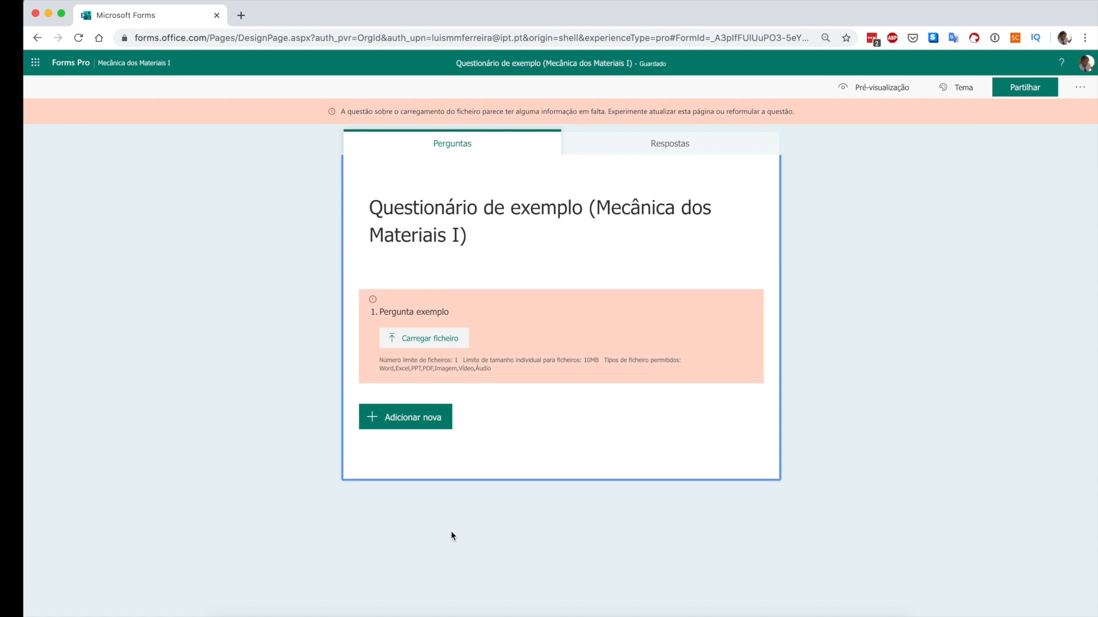
- Add a new file upload question to the group quiz and delete the faulty "Pergunta exemplo" question
left_click(431, 428)
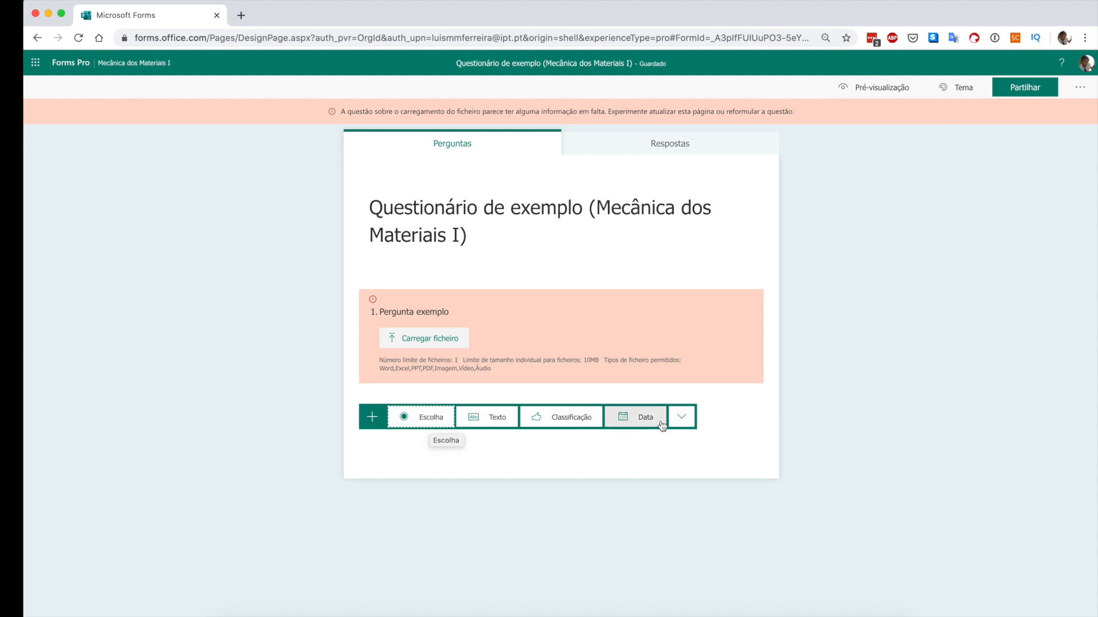
left_click(682, 417)
left_click(730, 479)
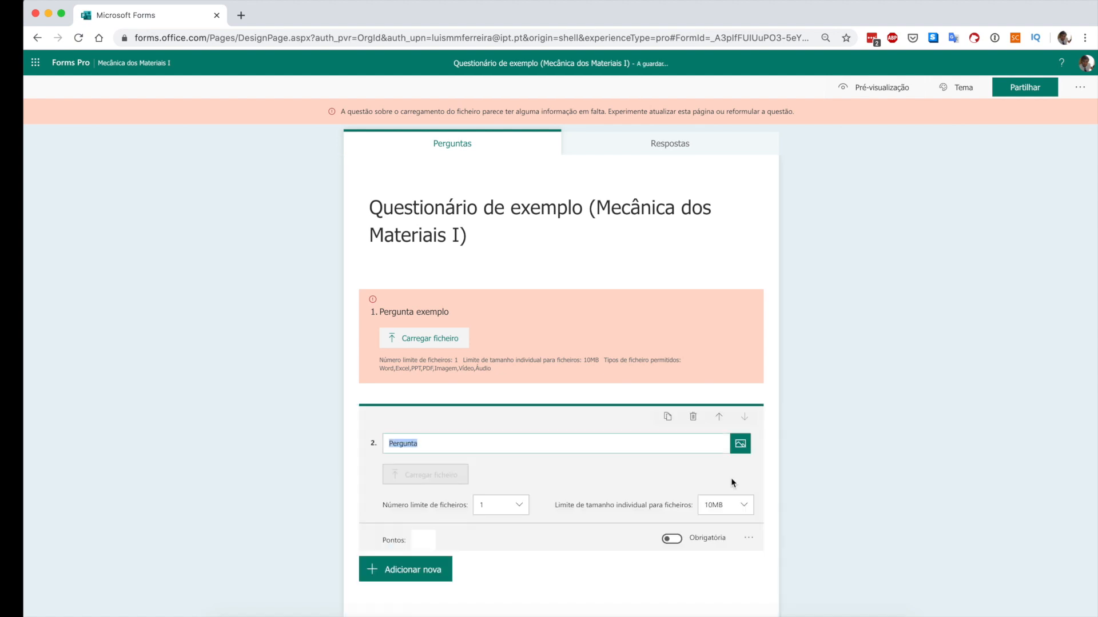
left_click(730, 329)
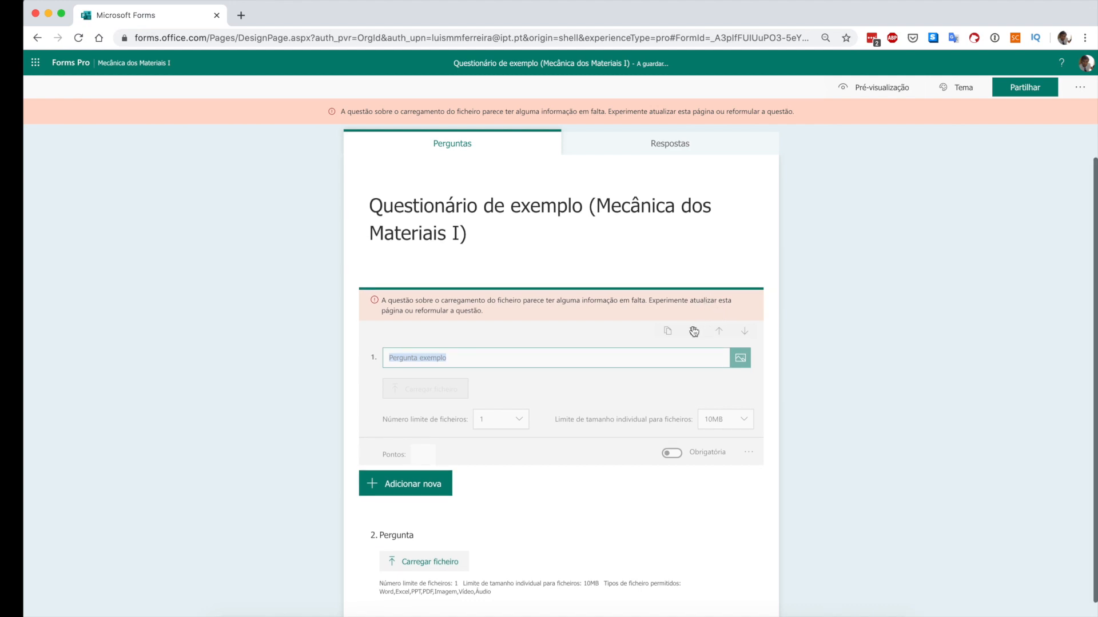
left_click(693, 333)
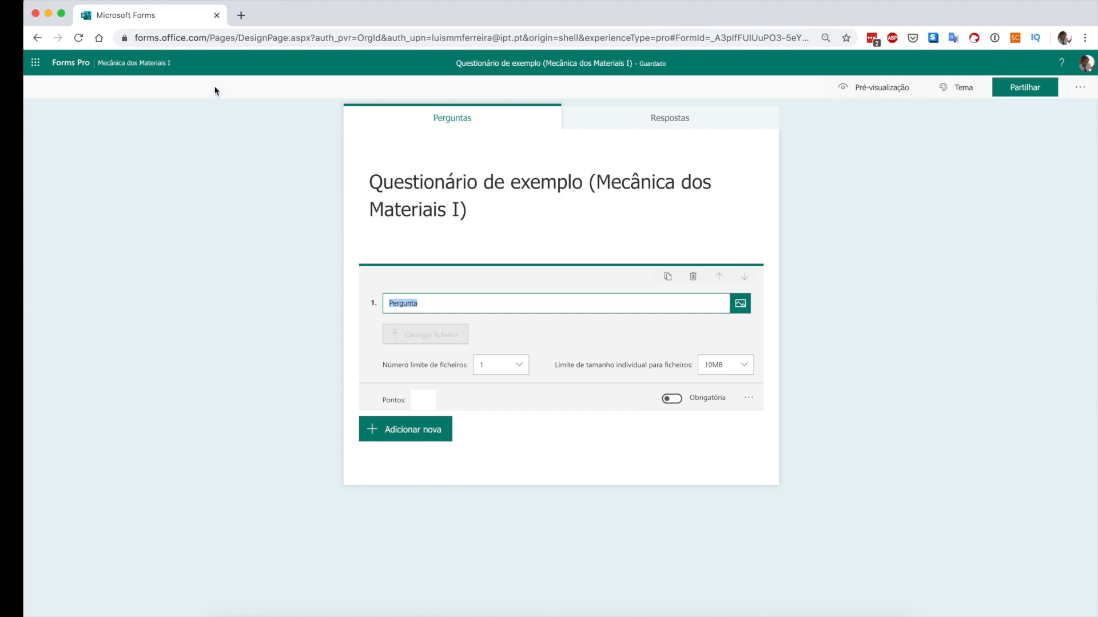
- Leave the quiz editor, switch back to Microsoft Teams, and preview the form attached to the Questionário de exemplo assignment, closing it when checked
left_click(153, 67)
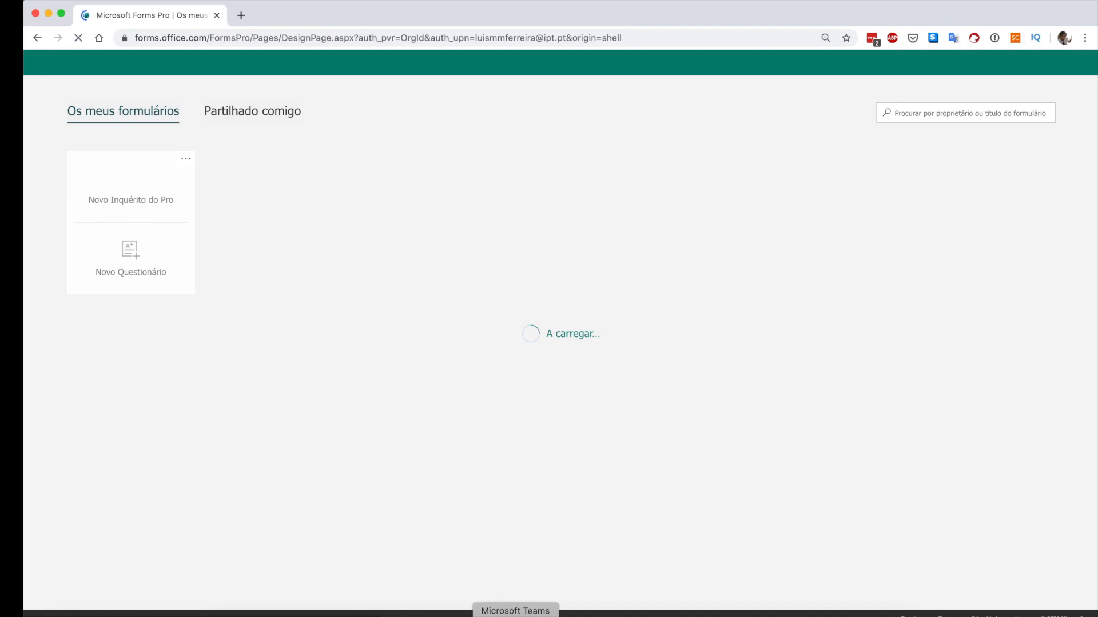
left_click(515, 616)
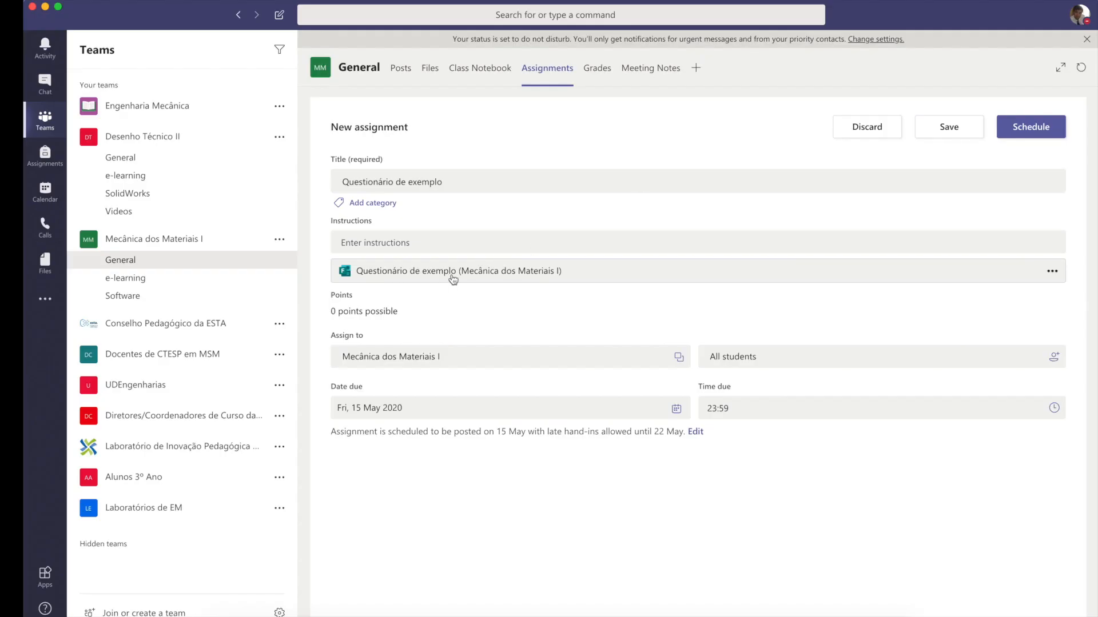
left_click(453, 279)
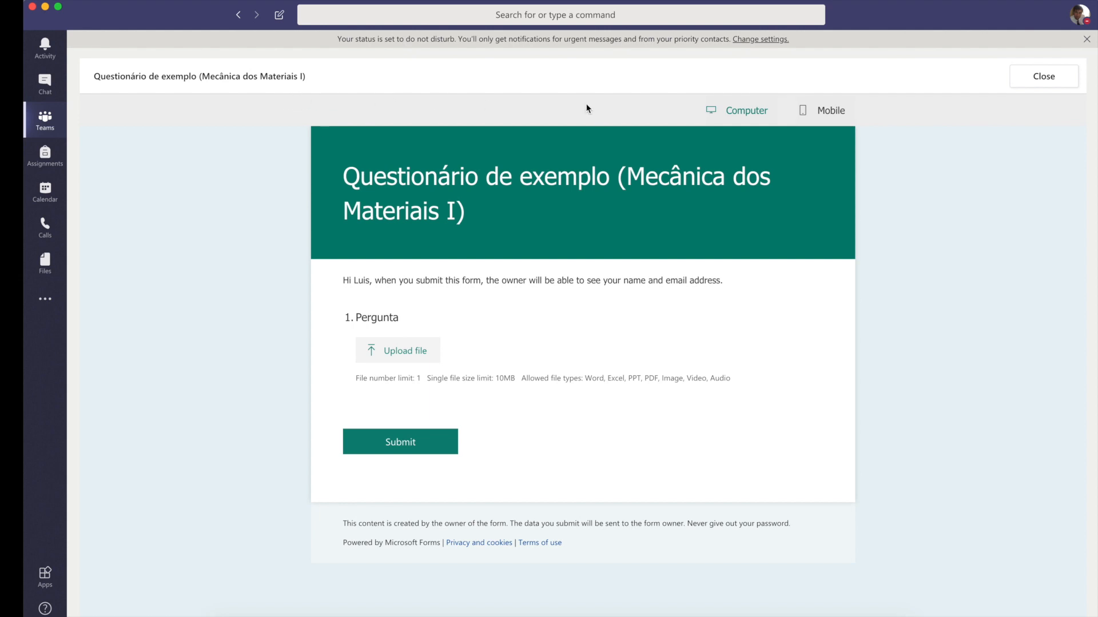
left_click(1046, 81)
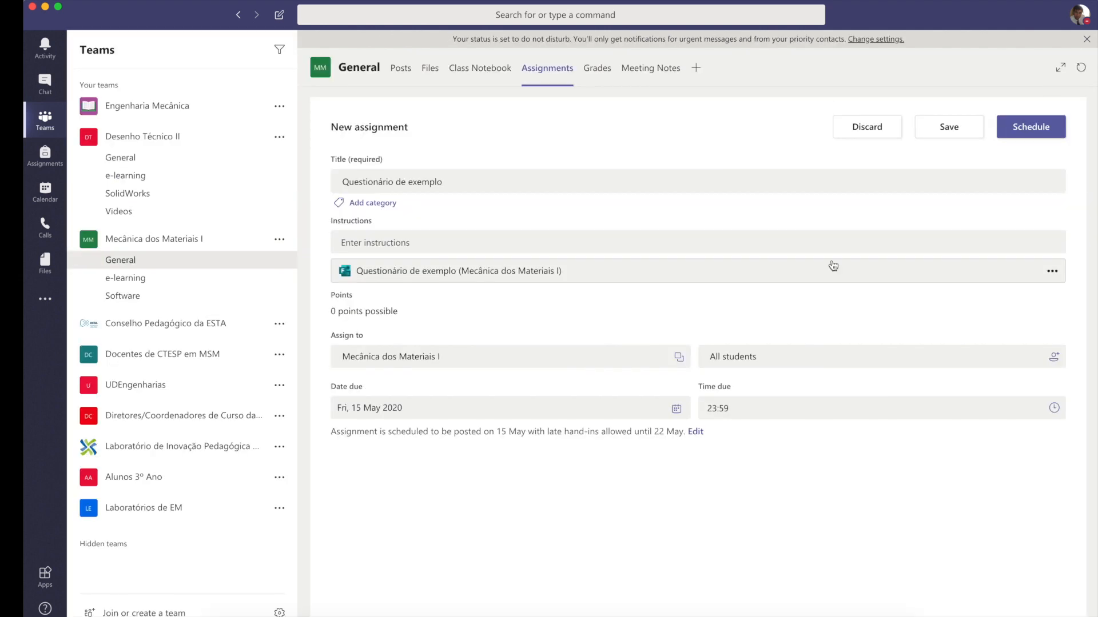